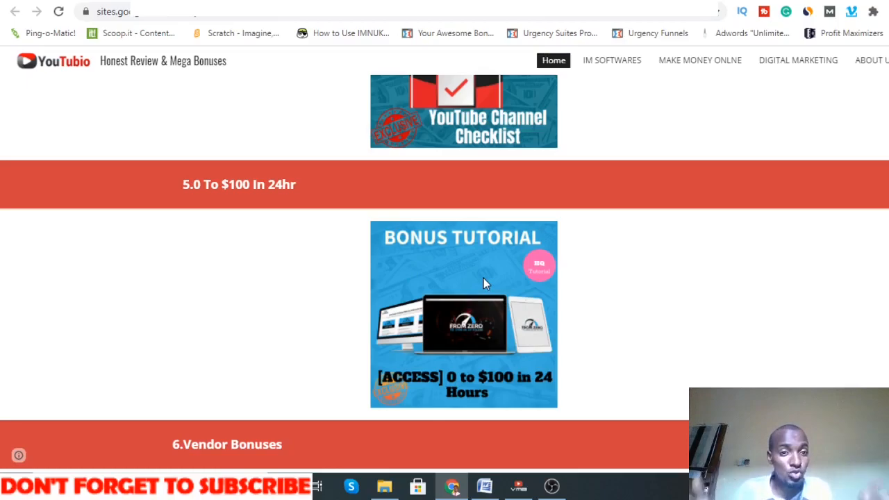
# Step: Scroll up the review page past the bonus items and upsell list to the YouTubio Review banner
pyautogui.scroll(2, 484, 278)
pyautogui.scroll(12, 484, 278)
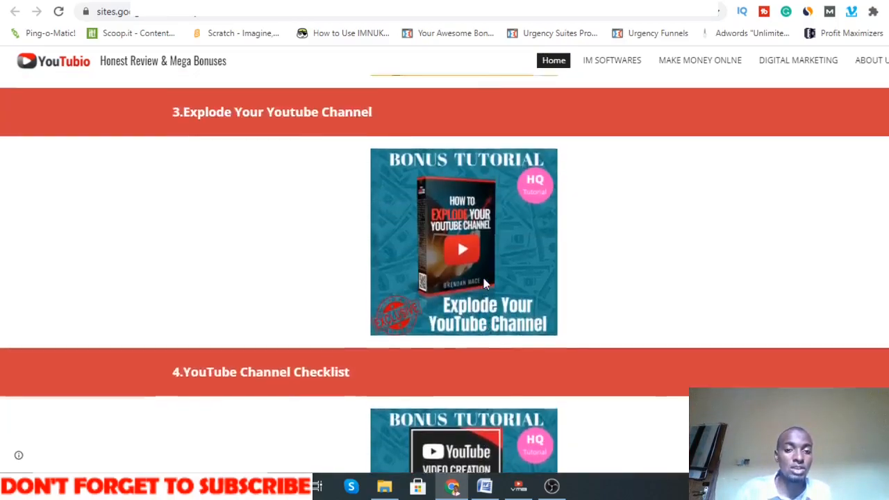
pyautogui.scroll(1, 484, 279)
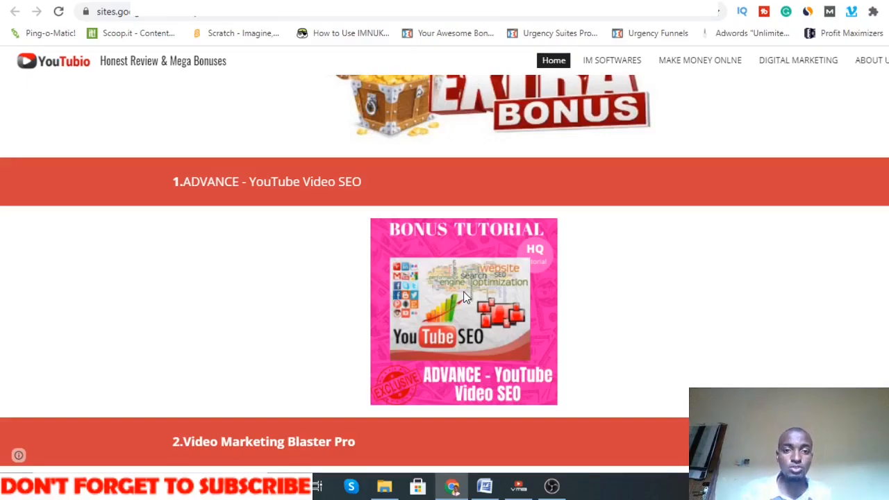
pyautogui.scroll(-2, 465, 298)
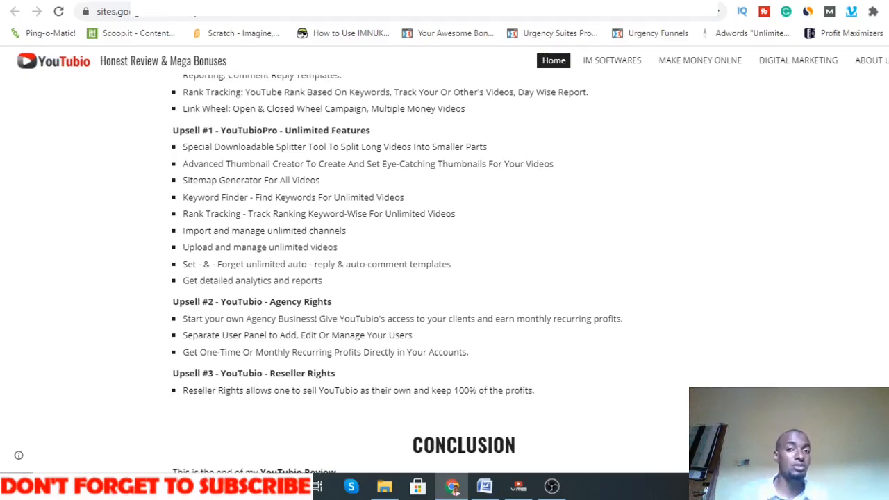
pyautogui.scroll(15, 378, 175)
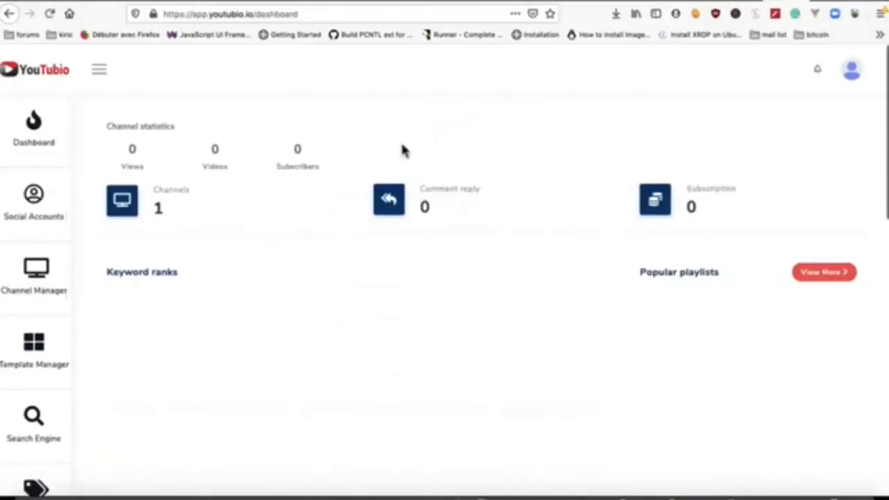
# Step: Re-import the YouTube channel through Google sign-in with access allowed, then go to Channel Manager
pyautogui.scroll(-4, 430, 188)
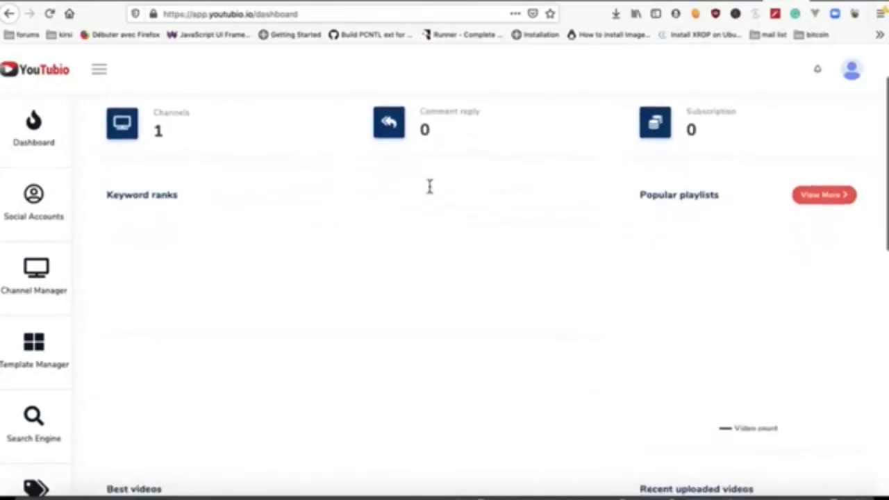
pyautogui.scroll(-12, 429, 192)
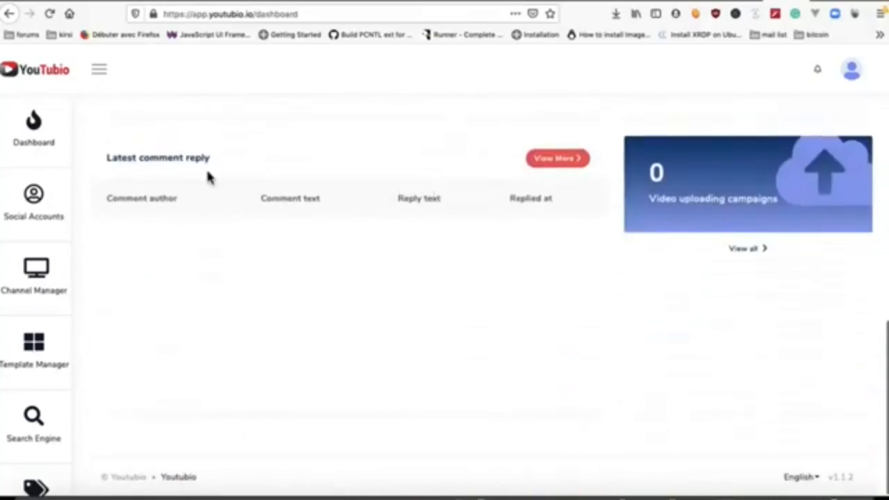
pyautogui.click(36, 210)
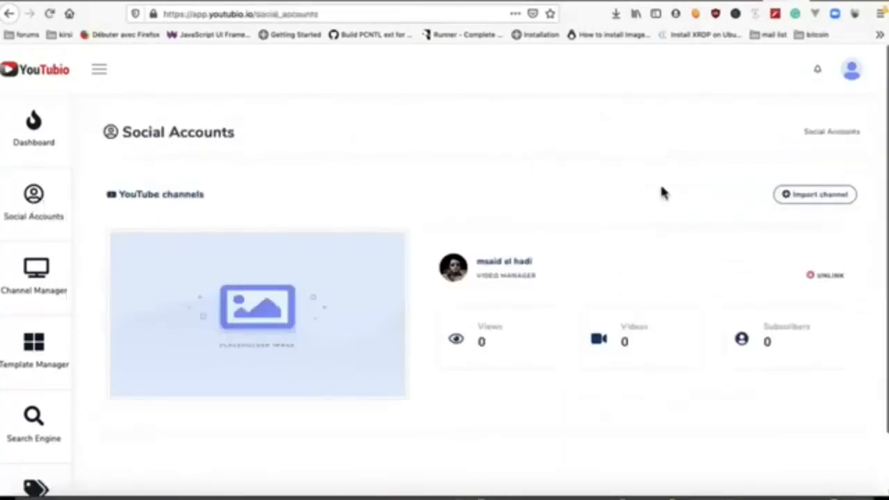
pyautogui.click(808, 200)
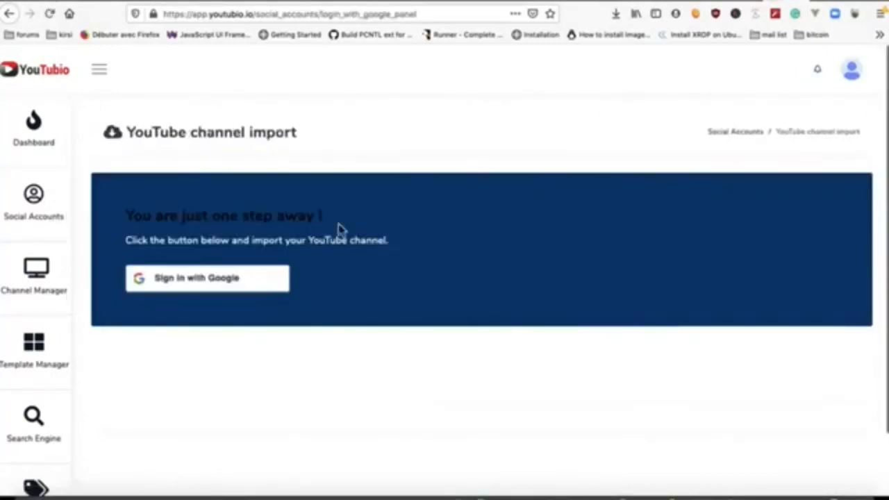
pyautogui.click(232, 293)
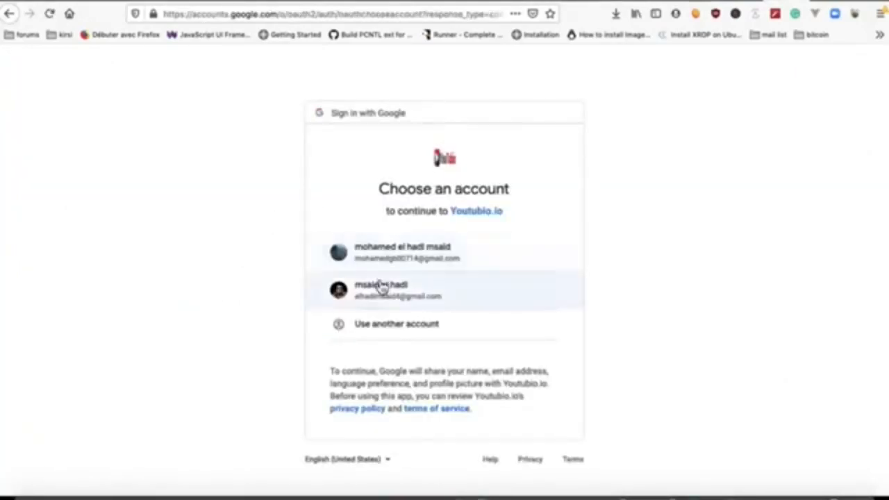
pyautogui.click(381, 288)
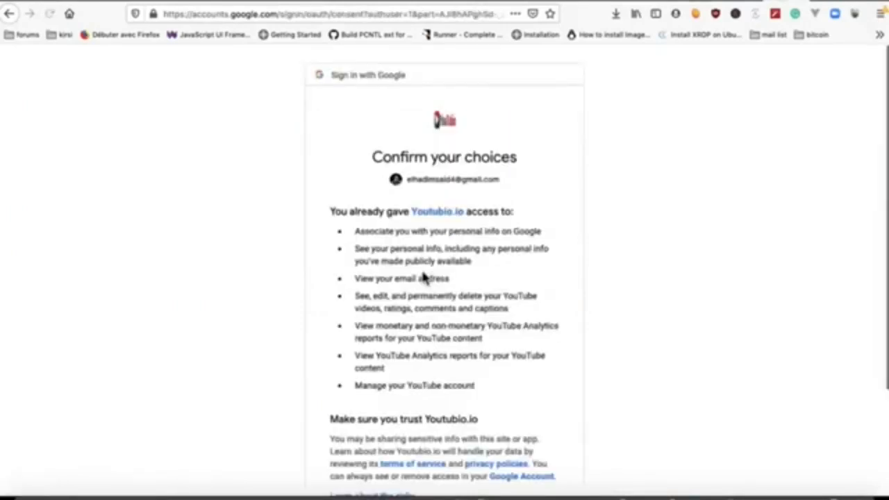
pyautogui.scroll(-3, 424, 278)
pyautogui.click(519, 409)
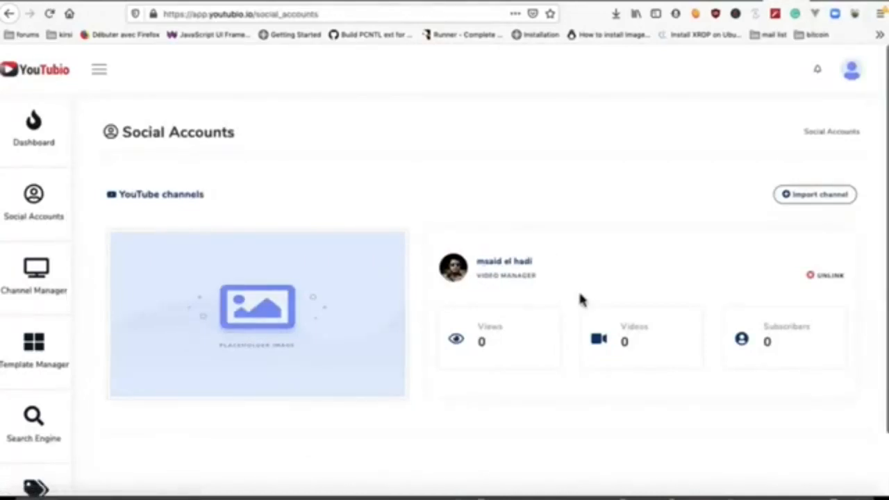
pyautogui.click(46, 285)
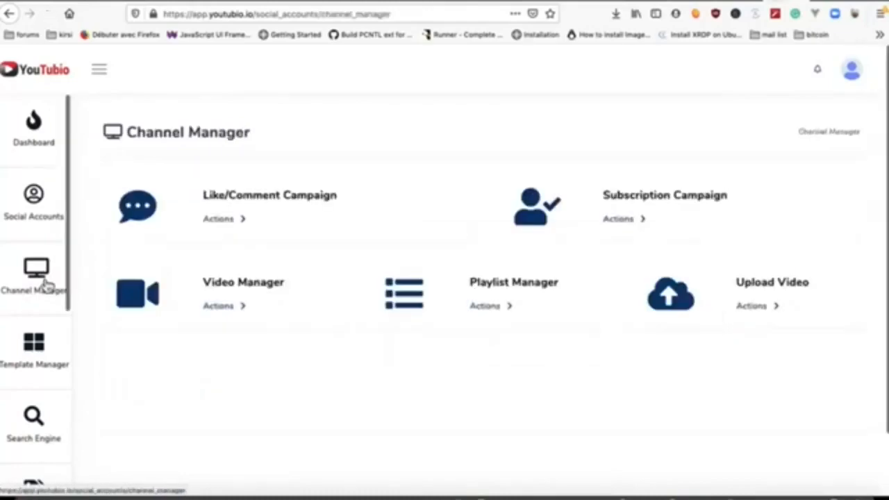
# Step: Start a like/comment campaign named 'test campaign' for the linked channel using the ytcontrole ads template
pyautogui.click(222, 227)
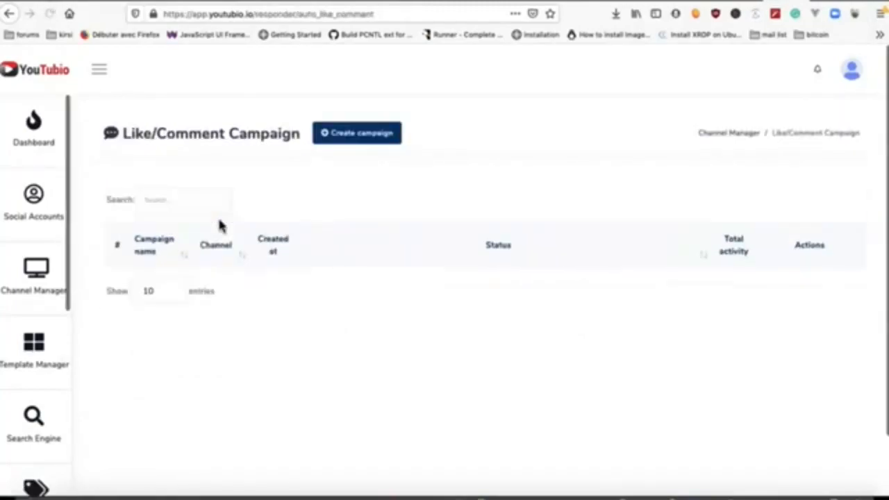
pyautogui.click(362, 138)
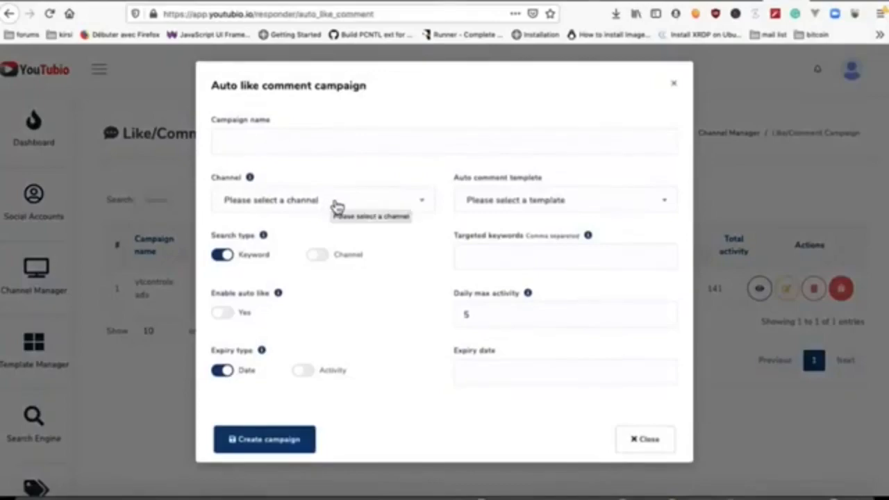
pyautogui.click(333, 204)
pyautogui.click(291, 284)
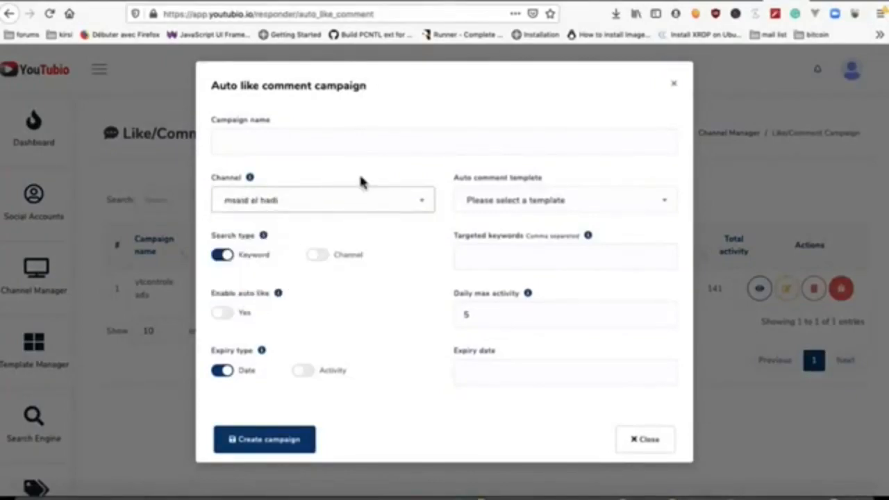
pyautogui.click(356, 147)
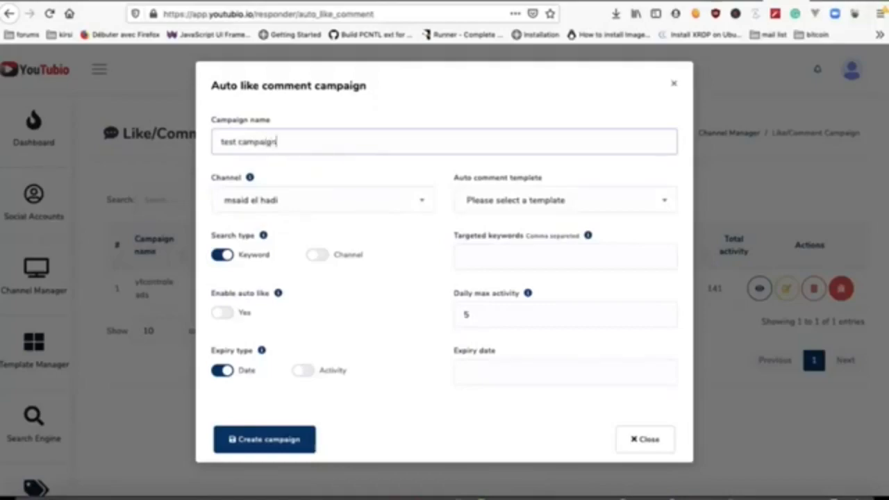
pyautogui.click(563, 203)
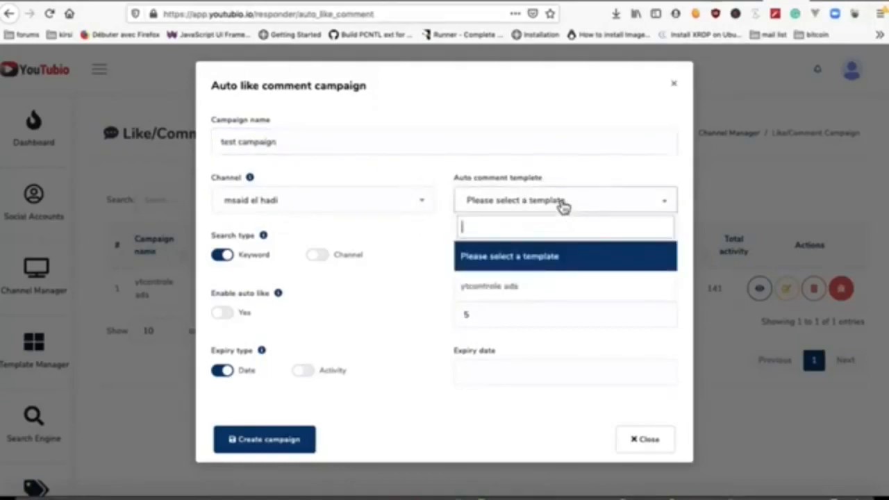
pyautogui.click(509, 287)
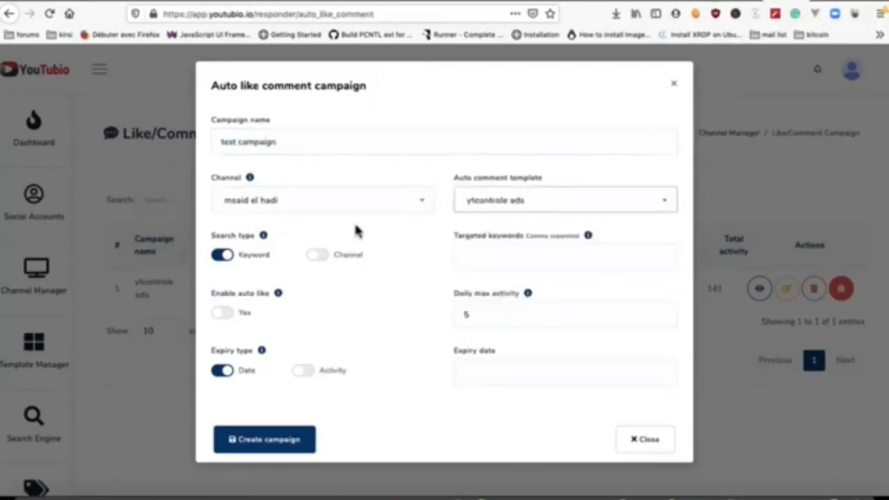
pyautogui.click(503, 262)
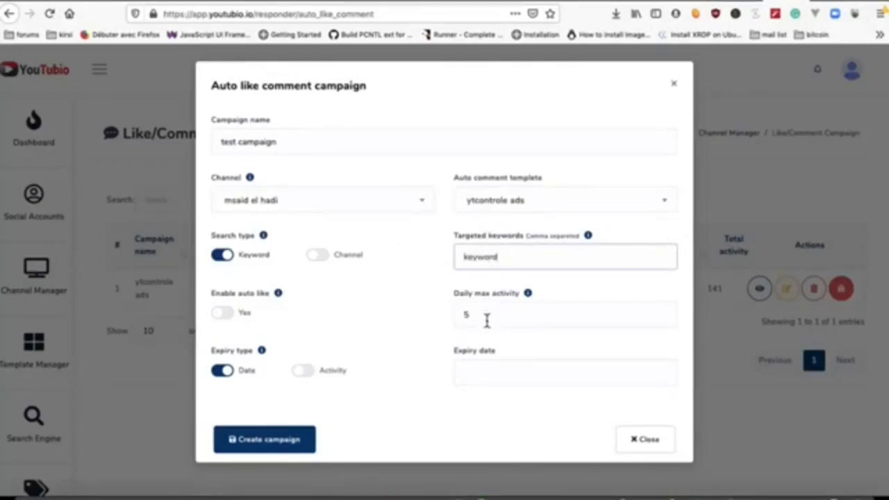
# Step: Turn on auto-like, set expiry after 5 activities with keyword targeting, and create the campaign
pyautogui.click(509, 321)
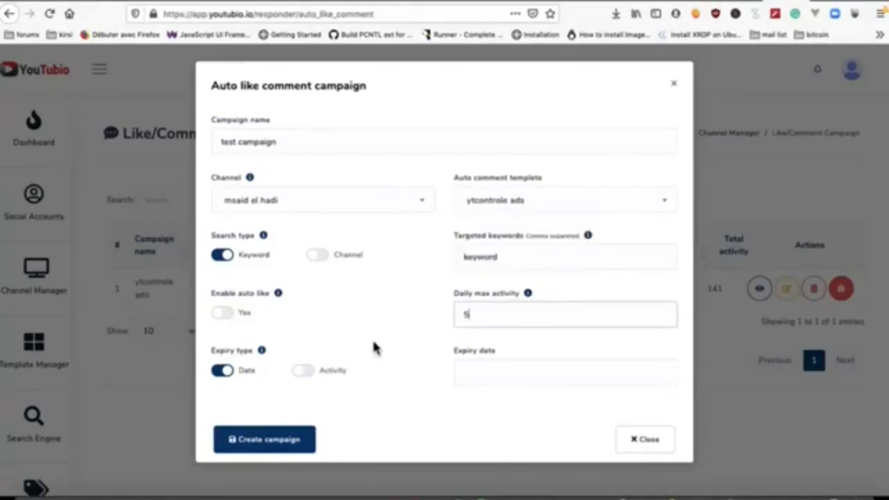
pyautogui.click(222, 313)
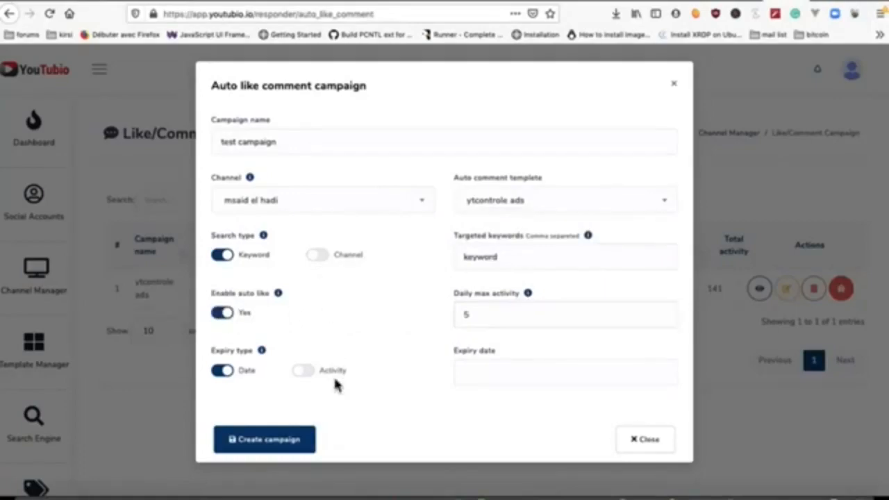
pyautogui.click(485, 376)
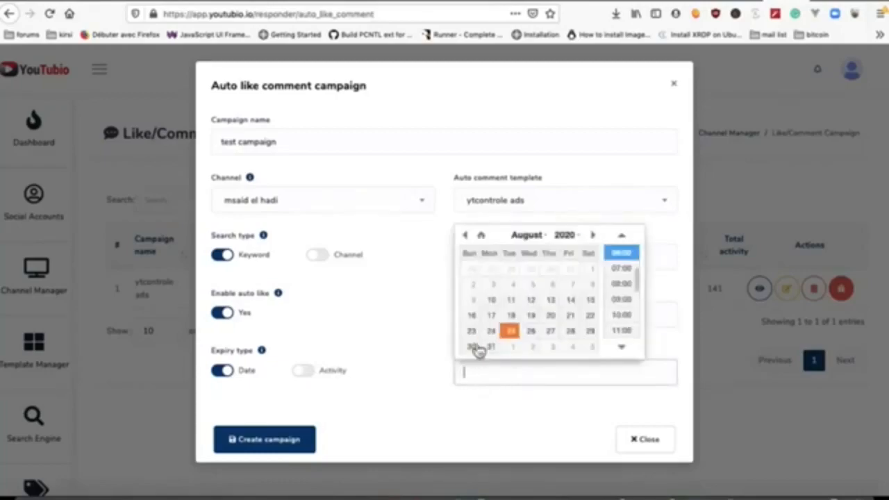
pyautogui.click(305, 370)
pyautogui.click(492, 373)
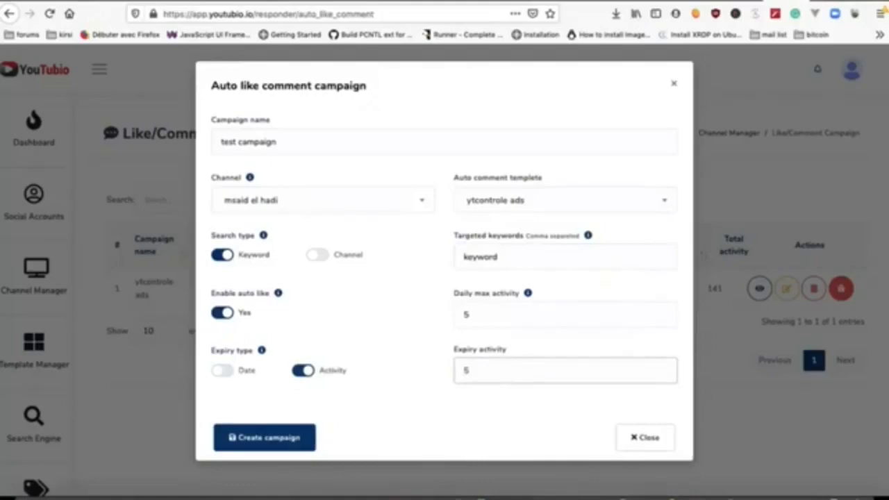
pyautogui.click(316, 257)
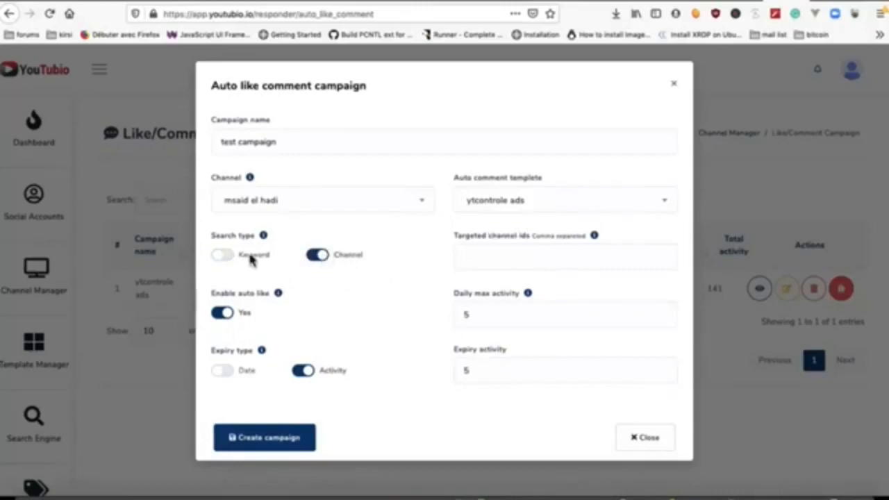
pyautogui.click(225, 256)
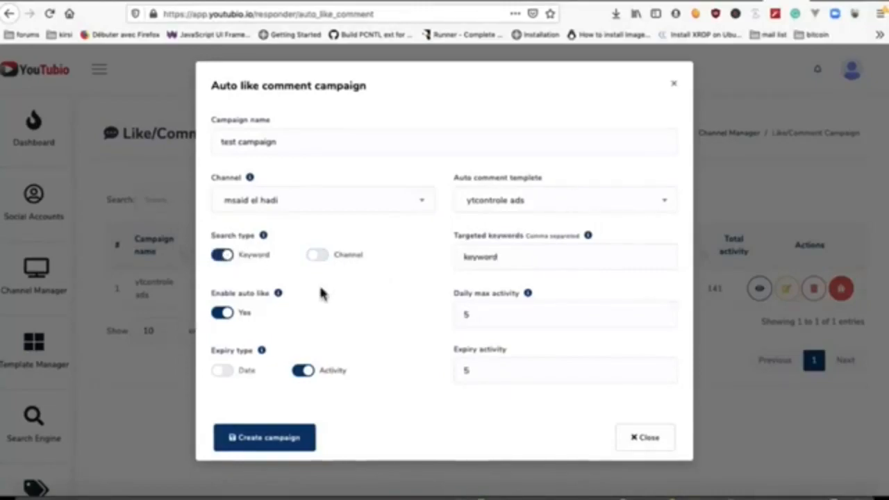
pyautogui.click(277, 445)
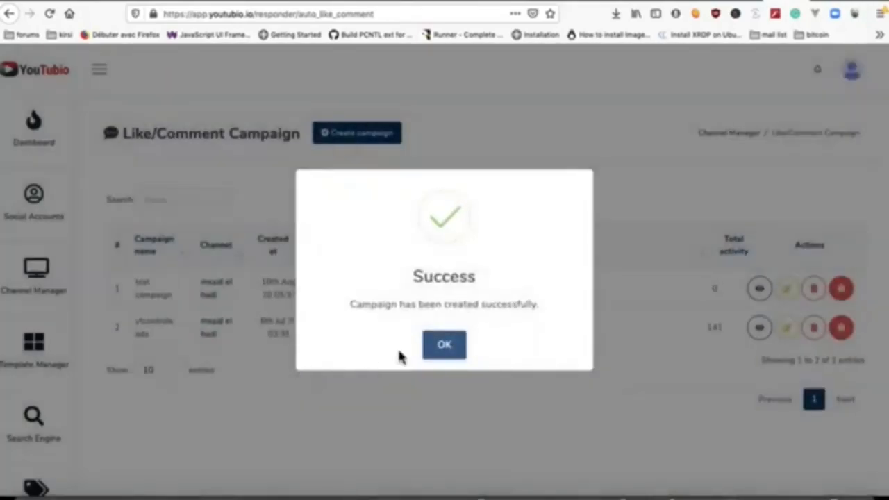
pyautogui.click(444, 346)
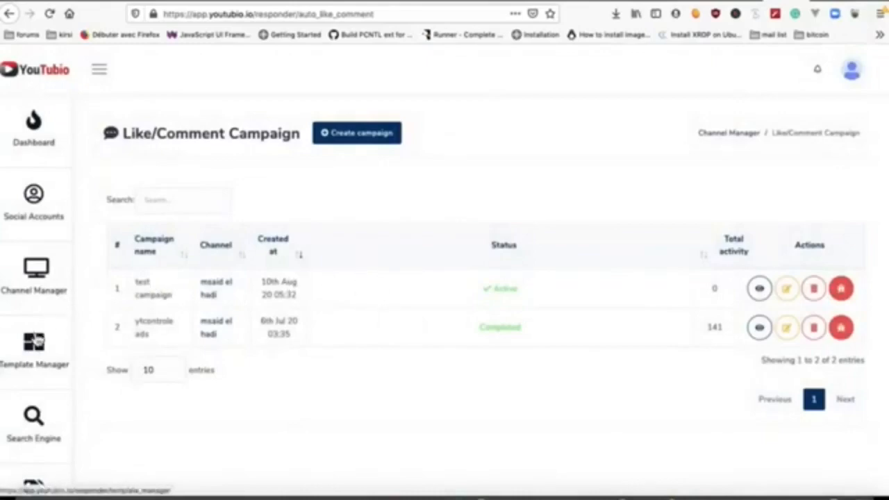
# Step: Start a new auto reply template named 'test' from the Template Manager
pyautogui.click(42, 347)
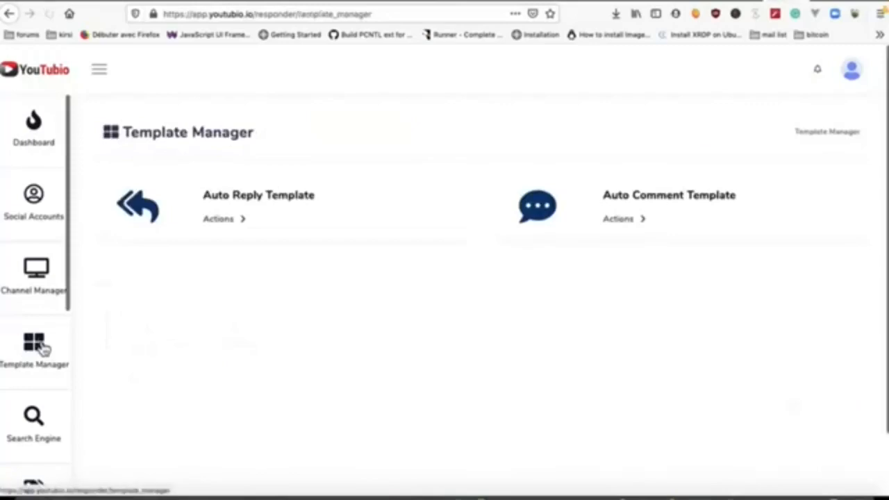
pyautogui.click(235, 224)
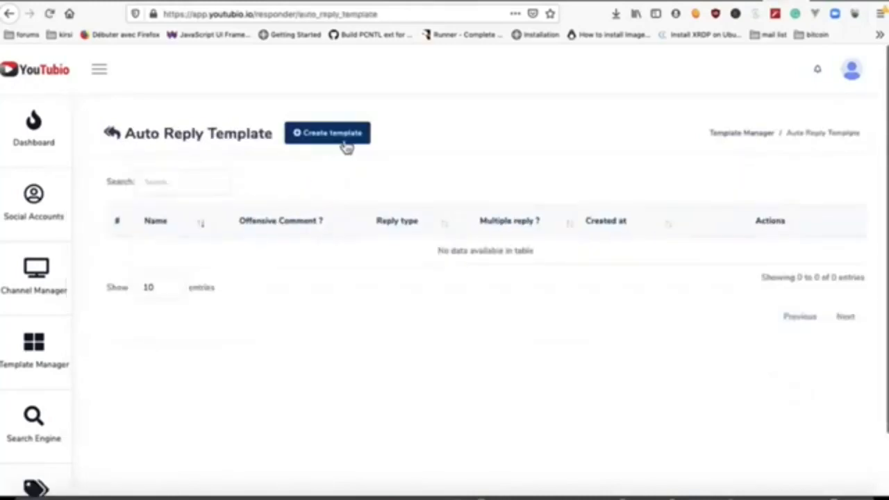
pyautogui.click(345, 141)
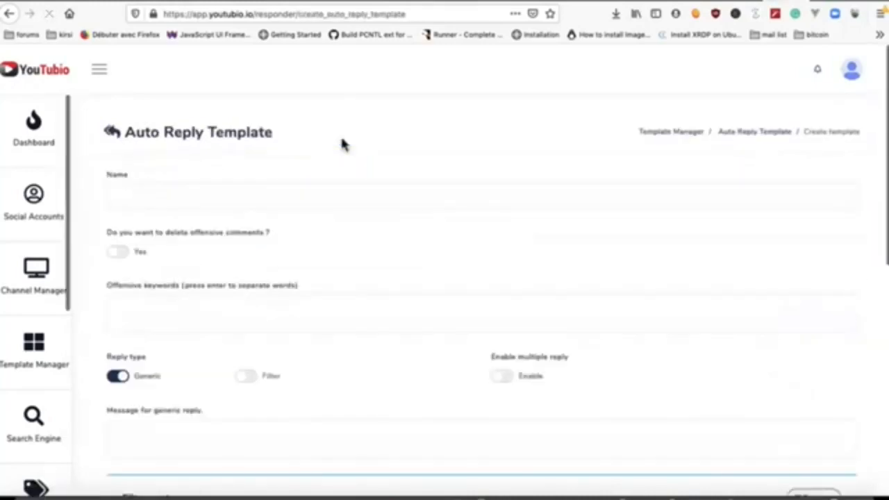
pyautogui.click(204, 193)
pyautogui.write('test')
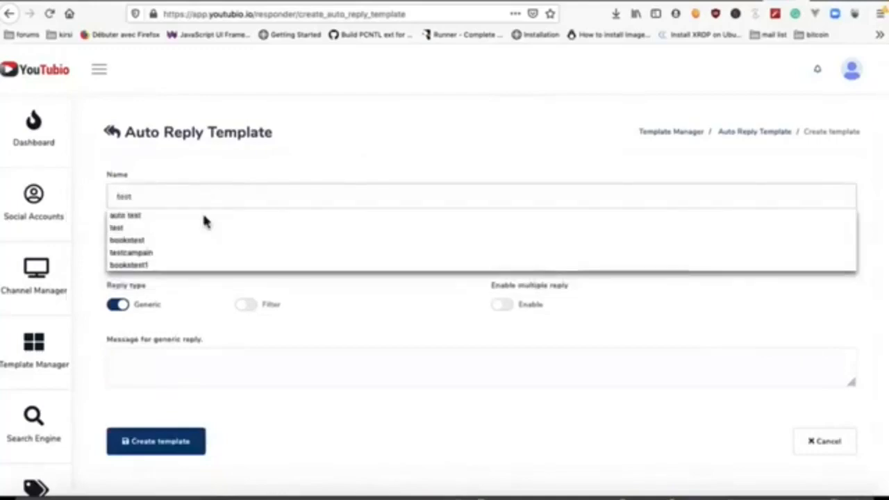
pyautogui.click(209, 314)
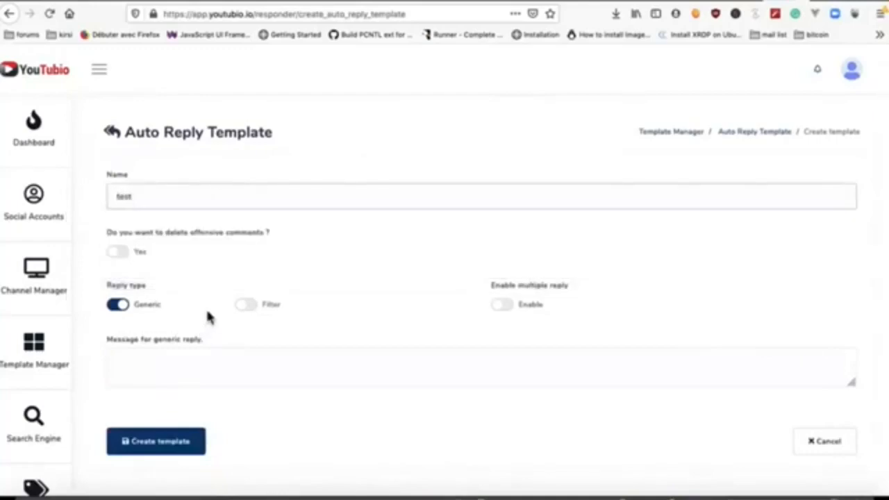
# Step: Enable offensive-comment deletion, Filter reply type and multiple replies, then return to Template Manager
pyautogui.click(122, 253)
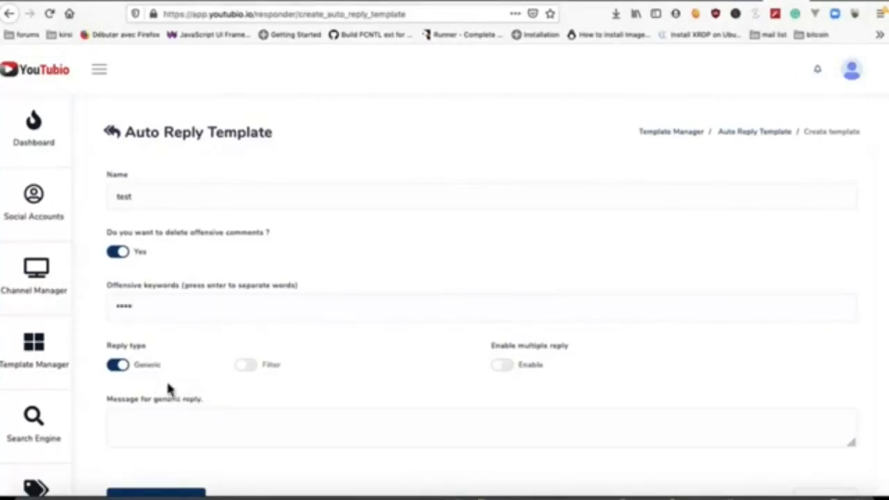
pyautogui.click(247, 368)
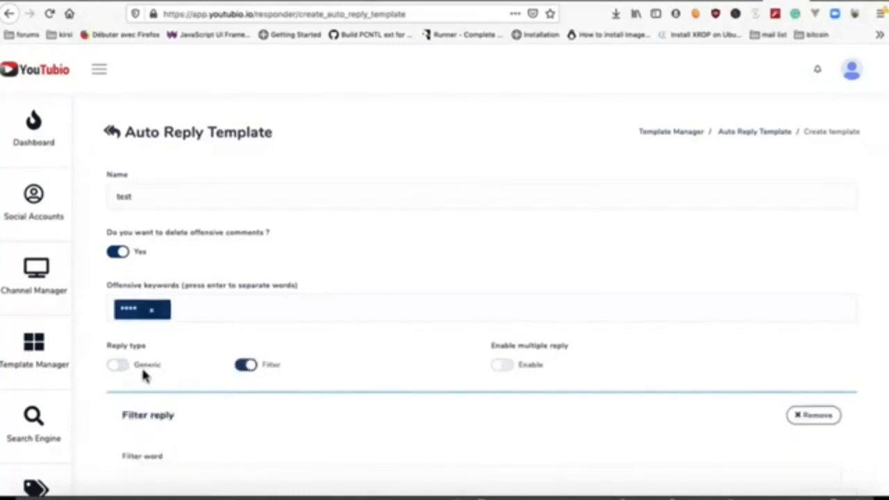
pyautogui.scroll(-3, 229, 386)
pyautogui.scroll(1, 208, 361)
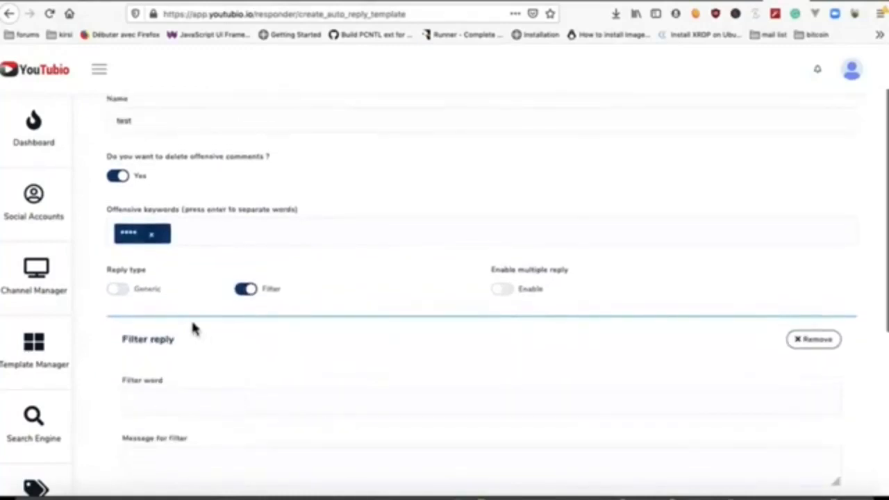
pyautogui.click(512, 291)
pyautogui.scroll(-1, 510, 291)
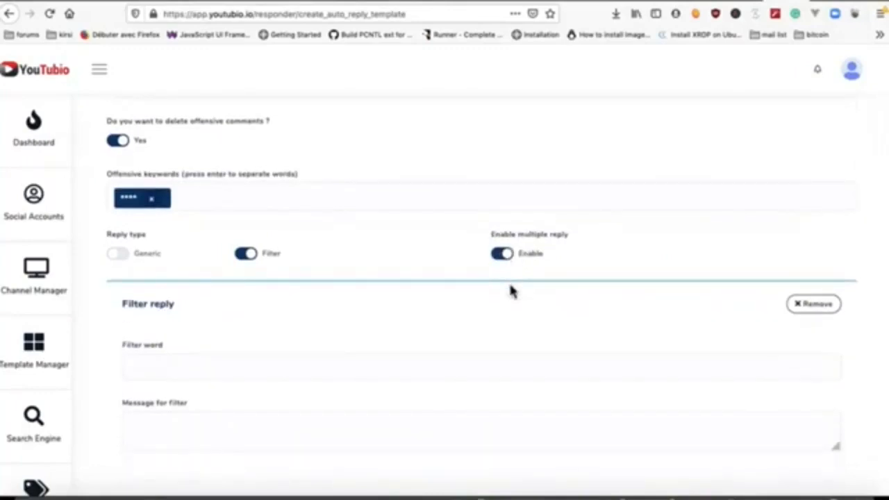
pyautogui.scroll(-5, 510, 292)
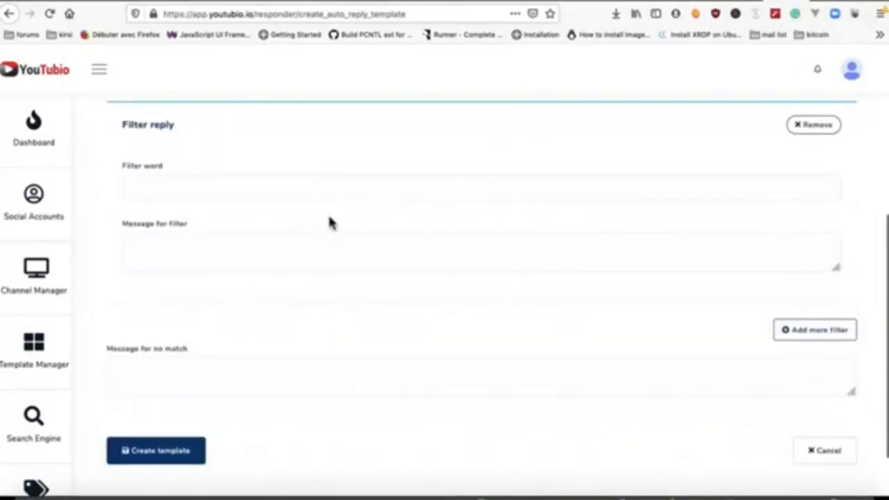
pyautogui.scroll(8, 329, 222)
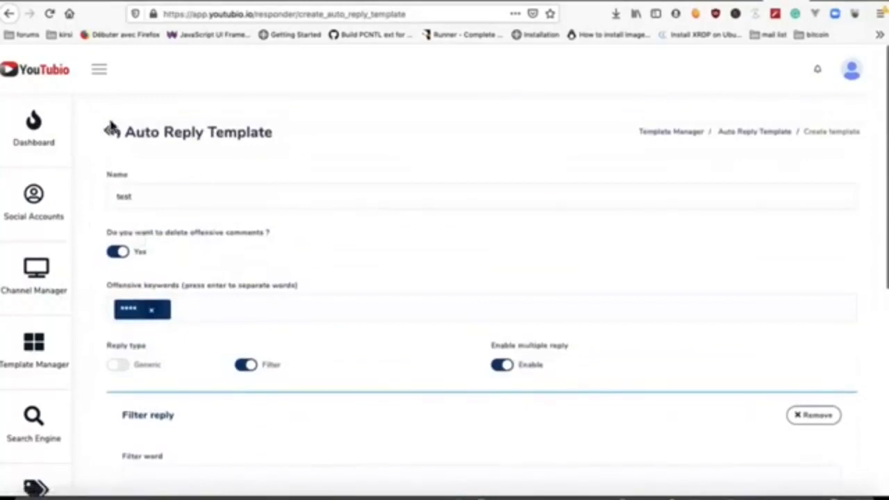
pyautogui.click(34, 347)
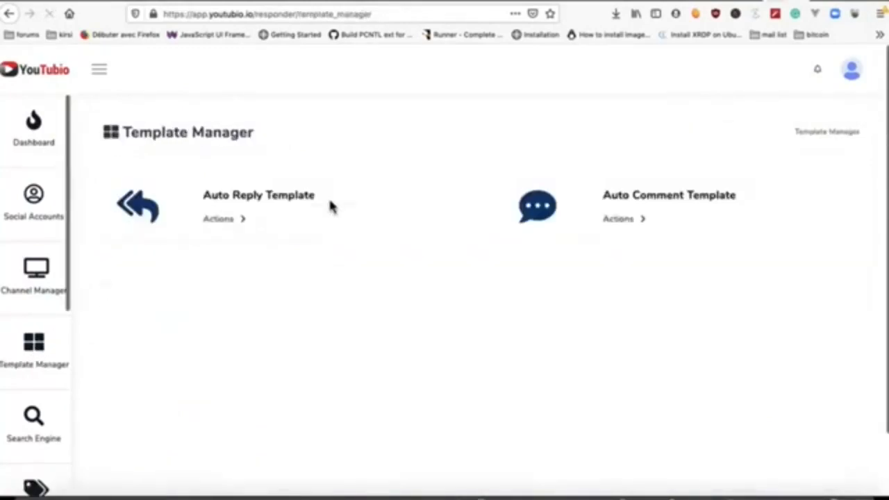
# Step: Begin a new auto comment template, add a second comment message, then close it without saving
pyautogui.click(624, 223)
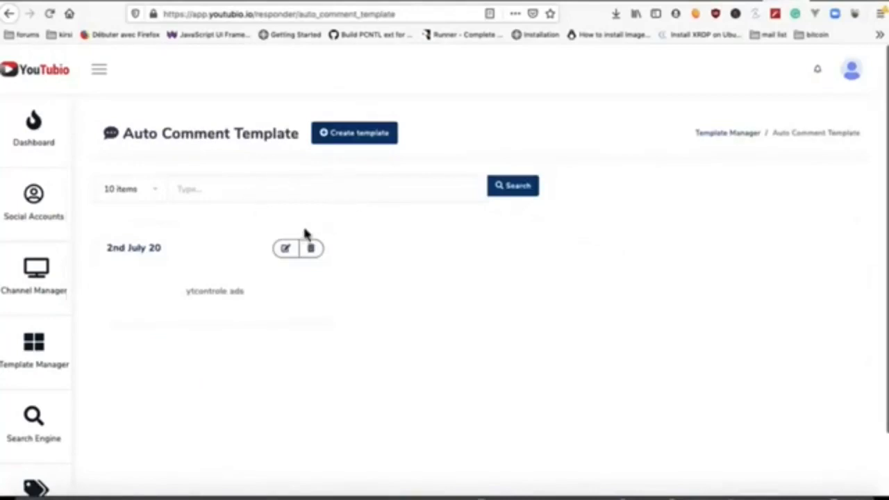
pyautogui.click(359, 139)
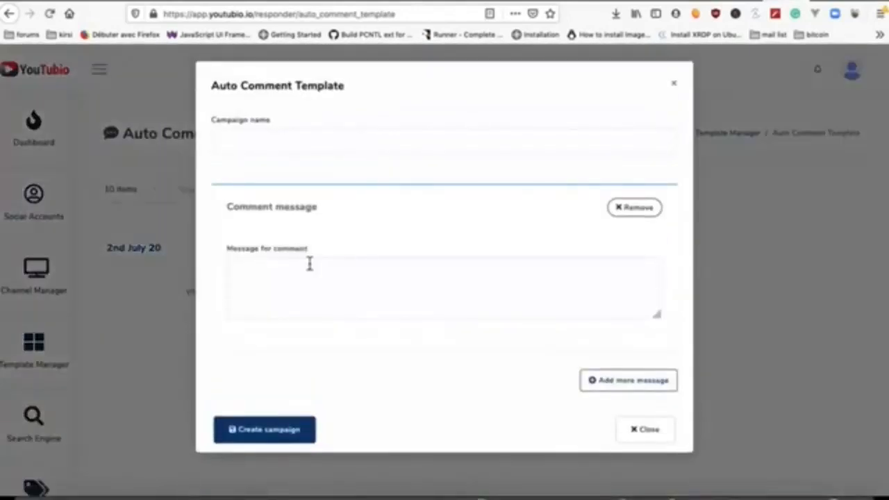
pyautogui.click(294, 148)
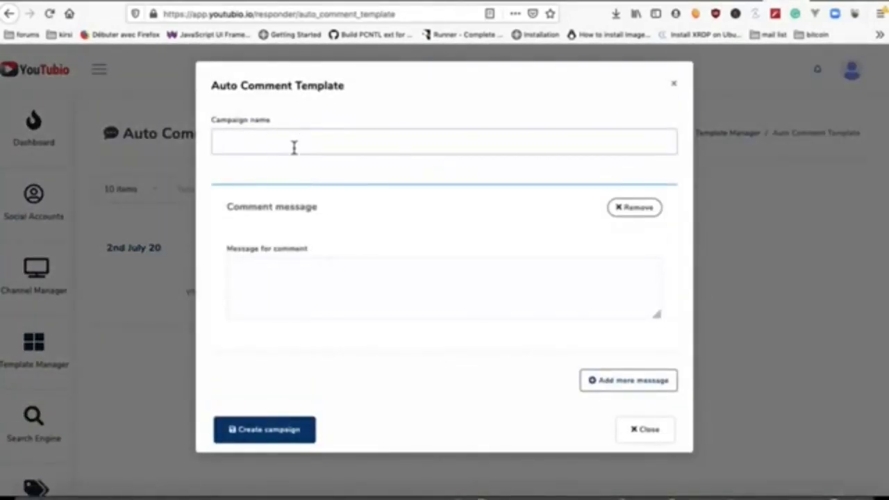
pyautogui.click(288, 300)
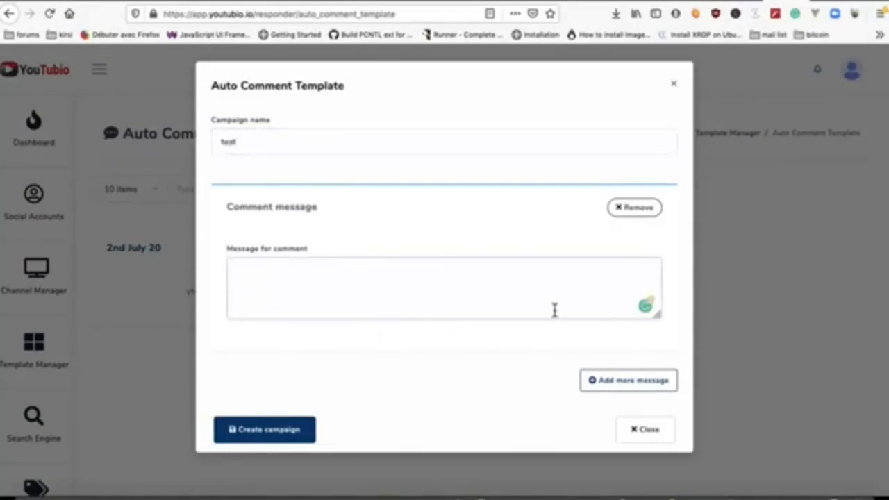
pyautogui.click(622, 397)
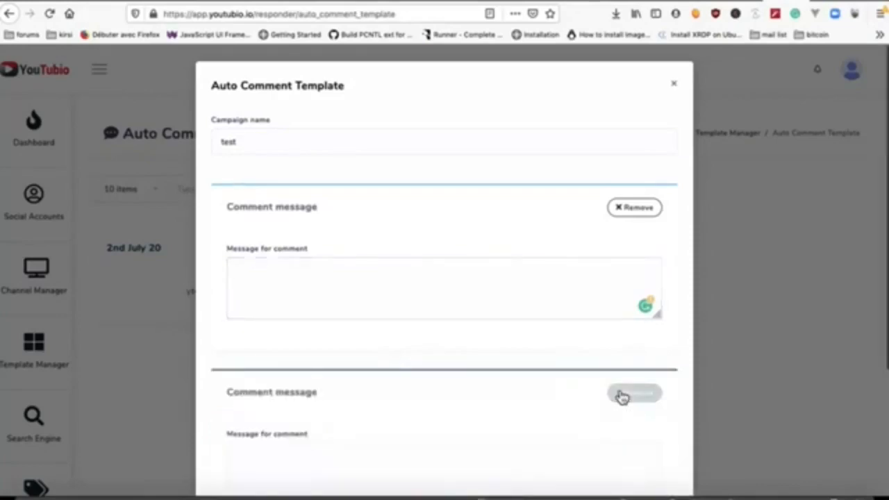
pyautogui.scroll(-3, 542, 365)
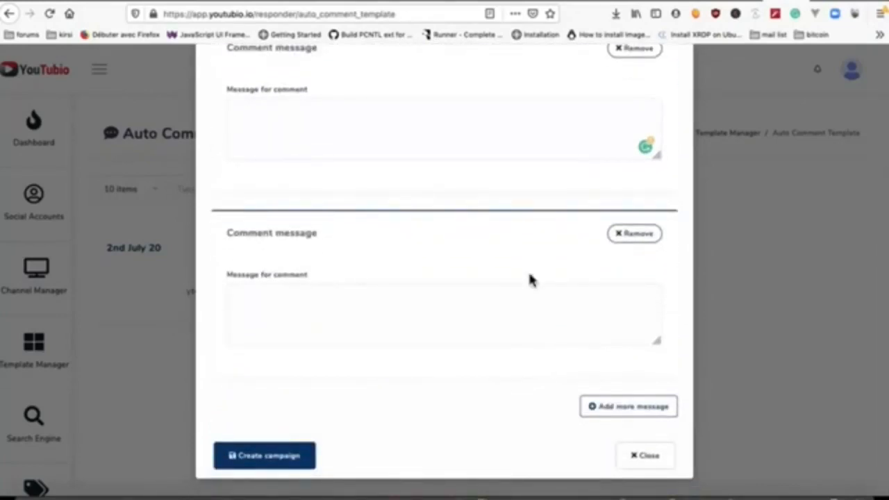
pyautogui.click(653, 459)
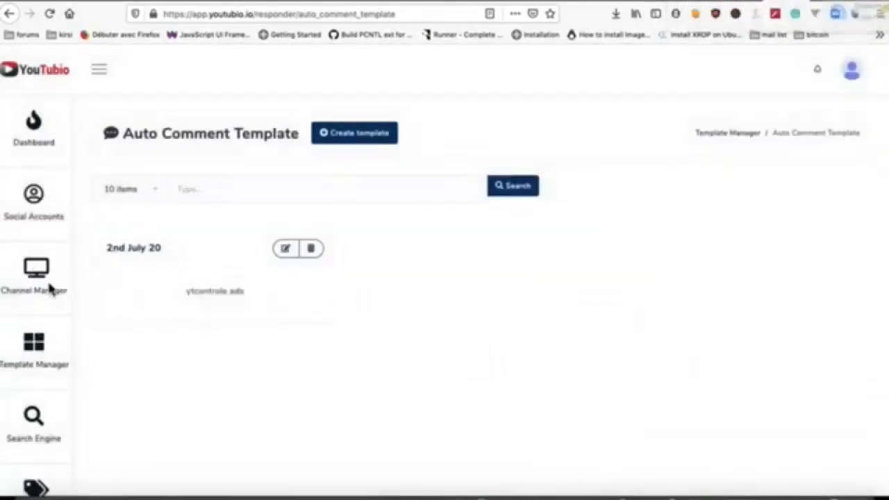
pyautogui.click(44, 288)
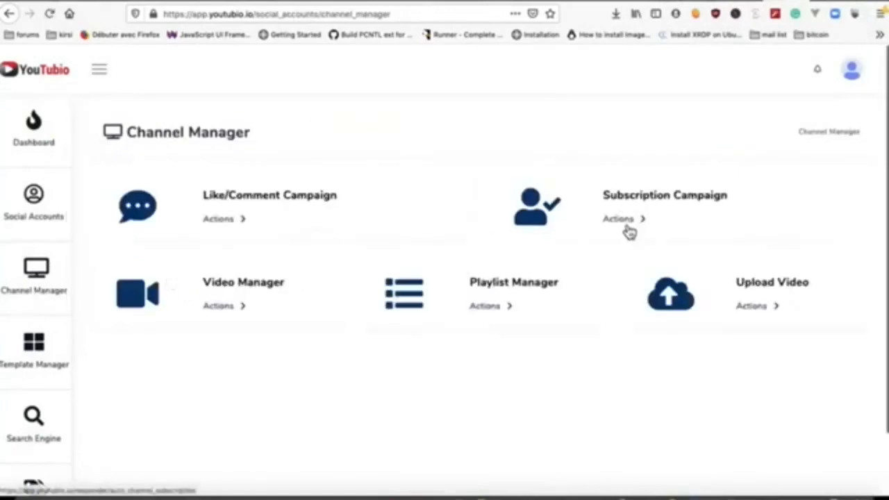
# Step: Start a subscription campaign named 'test' for the linked channel with keyword MMO
pyautogui.click(626, 226)
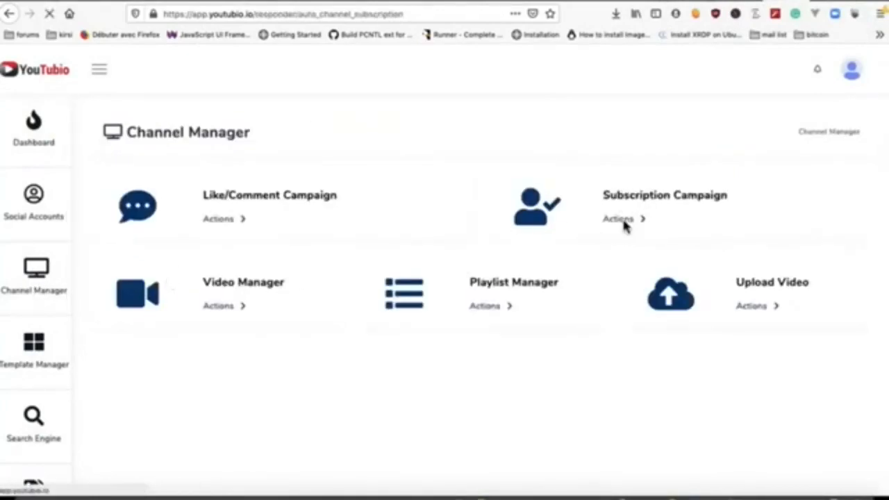
pyautogui.click(375, 144)
pyautogui.click(330, 152)
pyautogui.write('test')
pyautogui.click(297, 206)
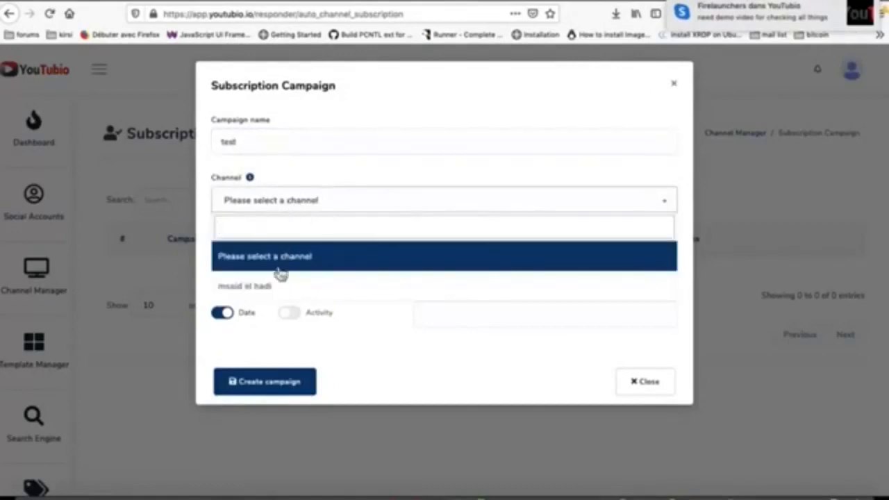
pyautogui.click(273, 287)
pyautogui.click(283, 259)
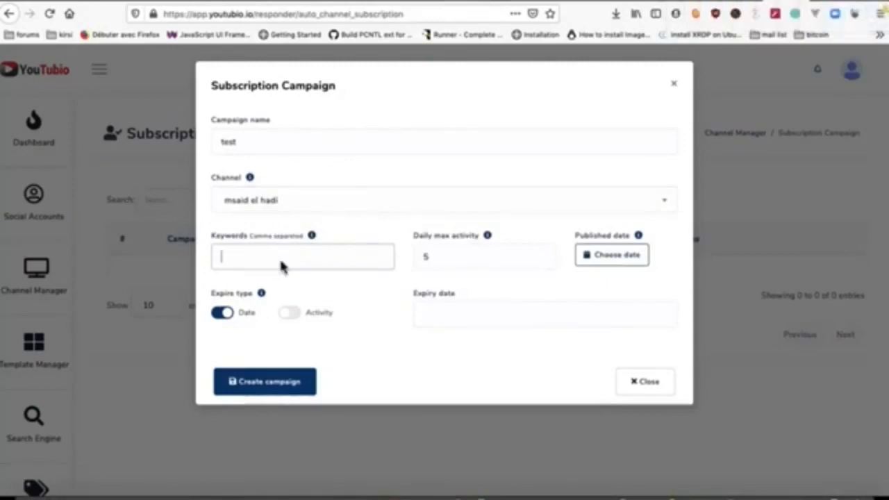
pyautogui.write('MMO')
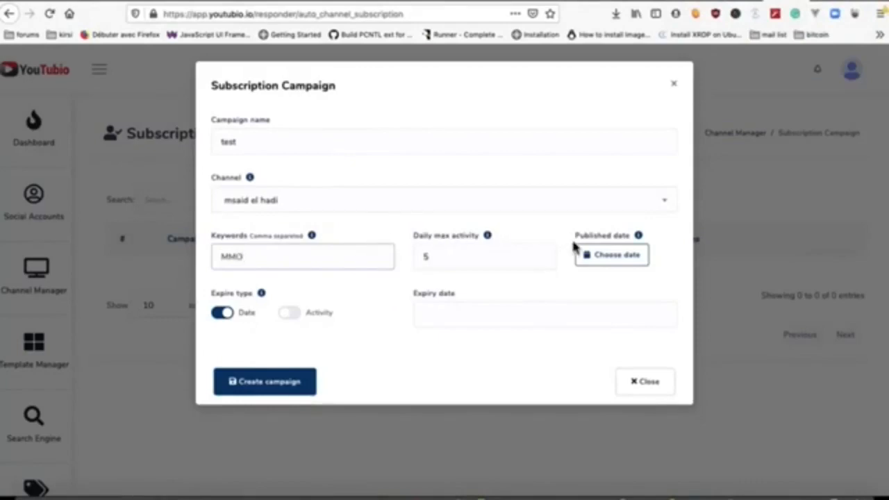
# Step: Set the campaign expiry to 2020-08-11, create it, and go back to Channel Manager
pyautogui.click(613, 263)
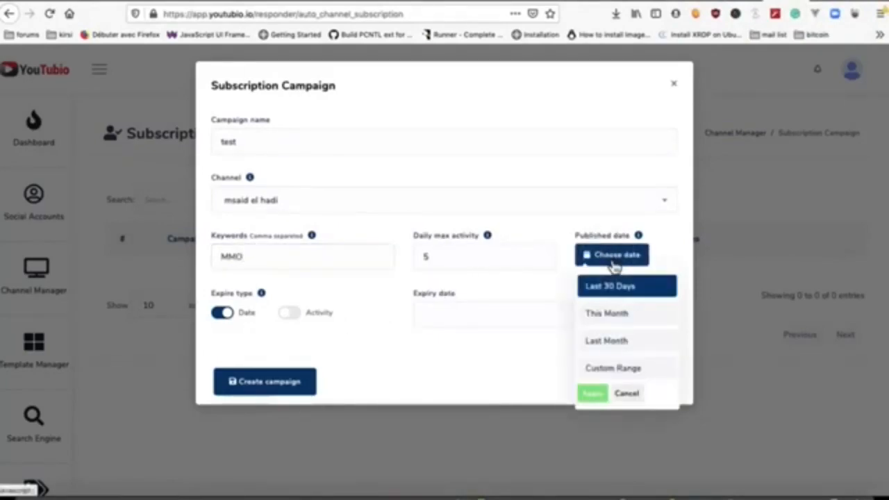
pyautogui.click(440, 313)
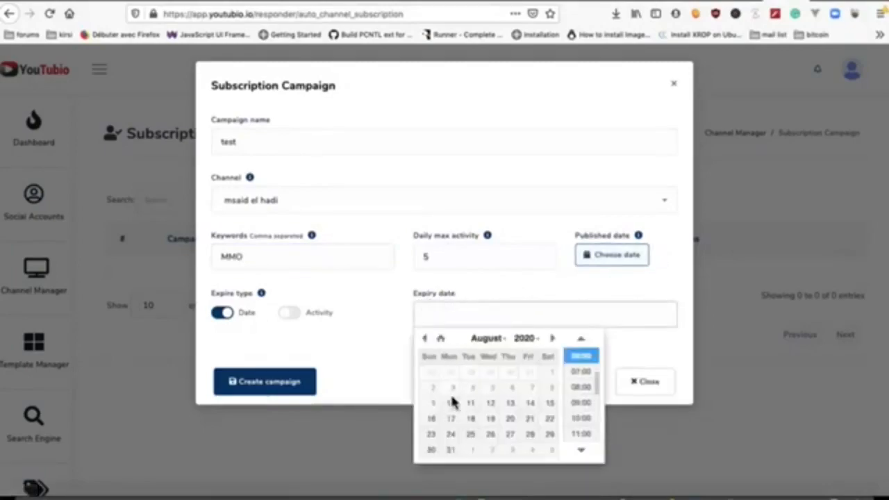
pyautogui.click(470, 403)
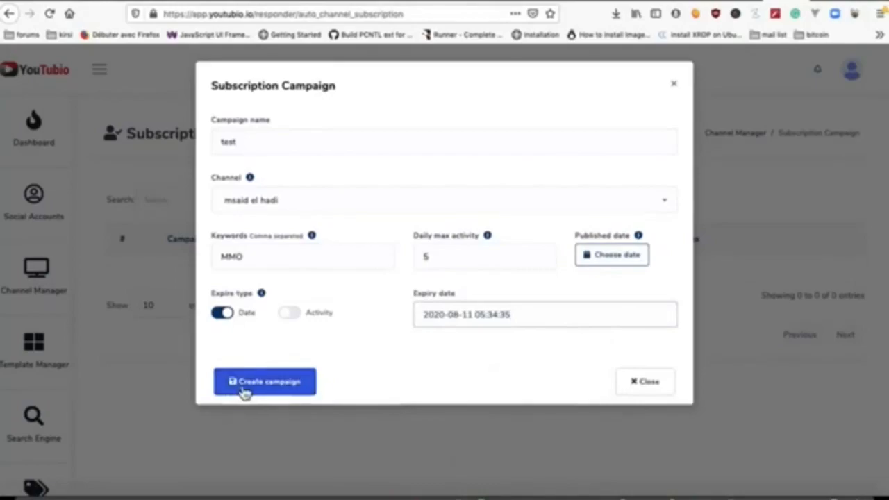
pyautogui.click(271, 387)
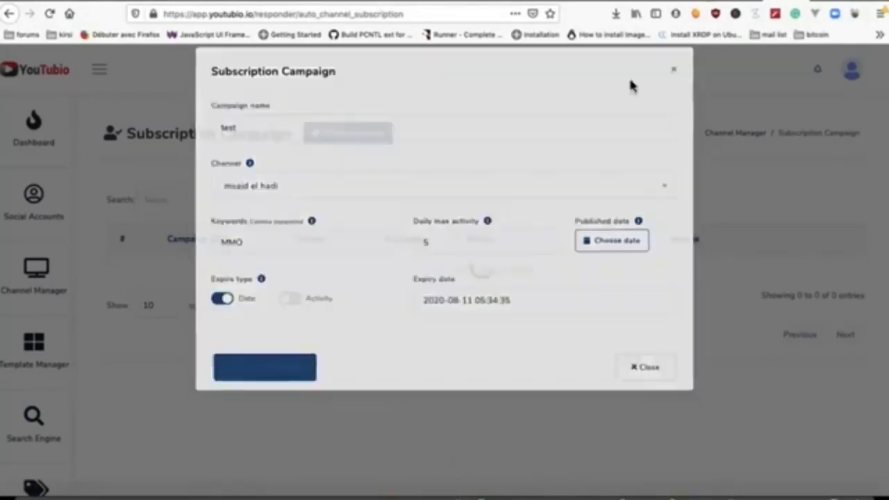
pyautogui.click(460, 346)
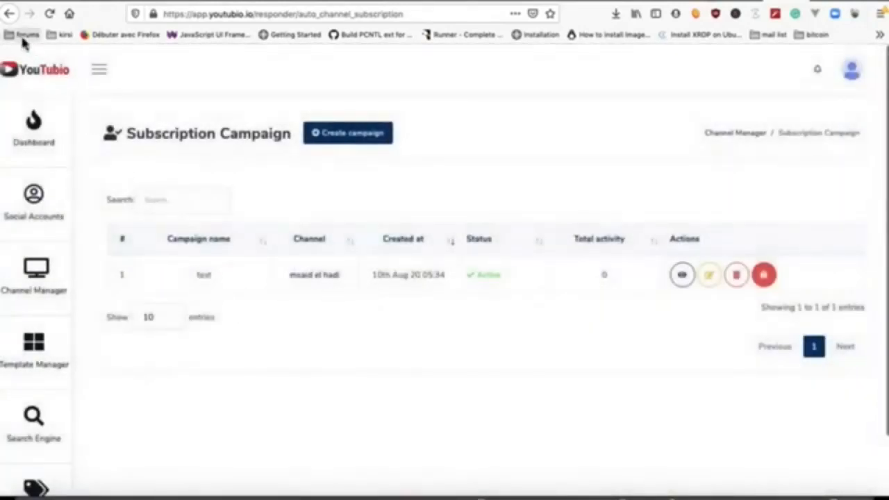
pyautogui.click(10, 13)
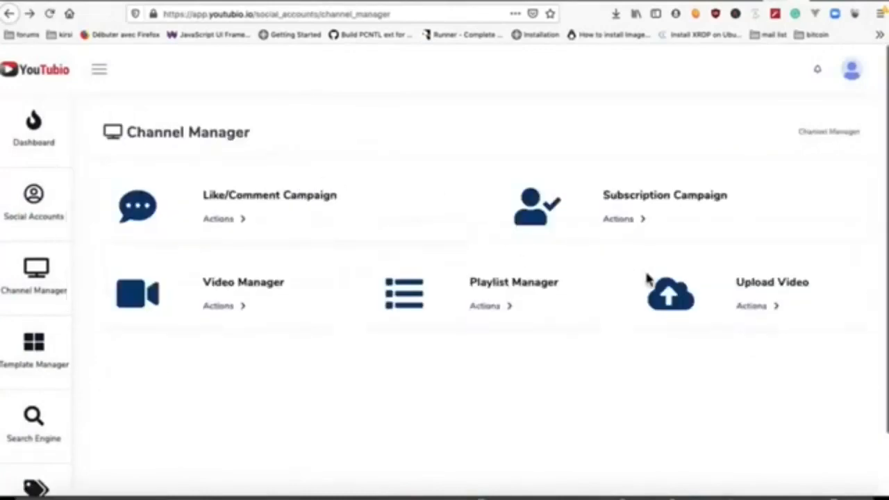
# Step: Create a Public playlist titled 'first one' in Playlist Manager, then go back to Channel Manager
pyautogui.click(502, 312)
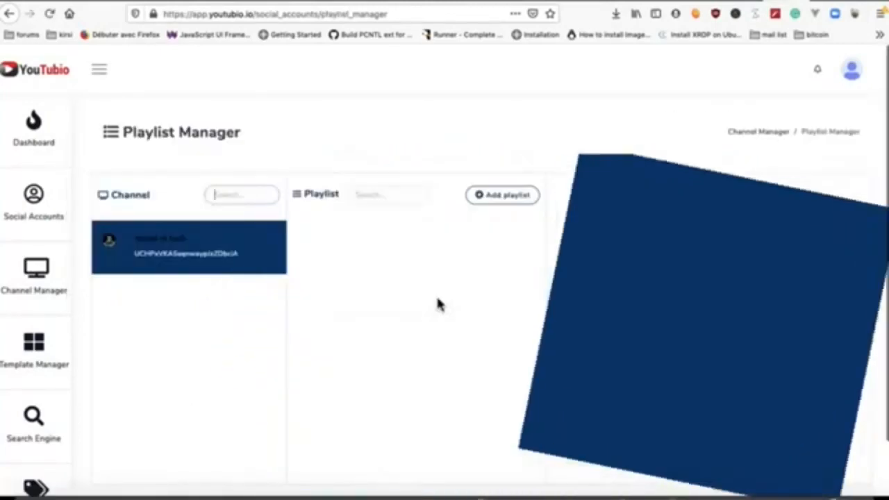
pyautogui.scroll(-2, 437, 298)
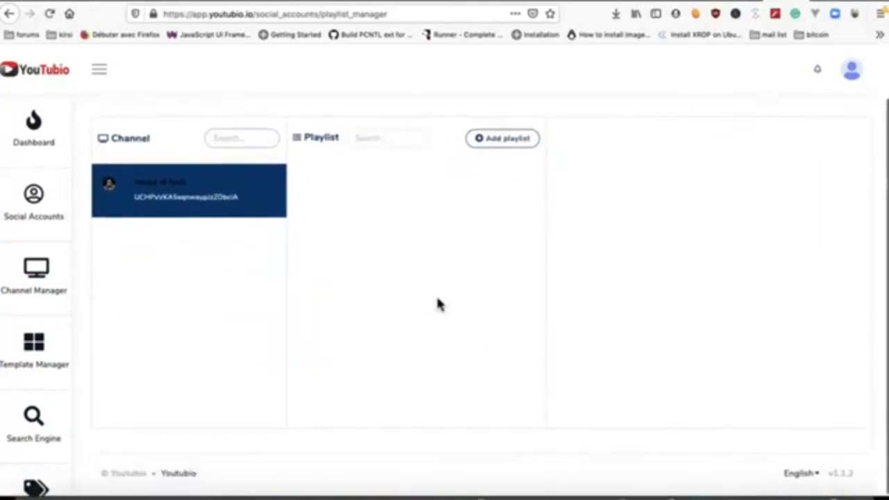
pyautogui.click(518, 135)
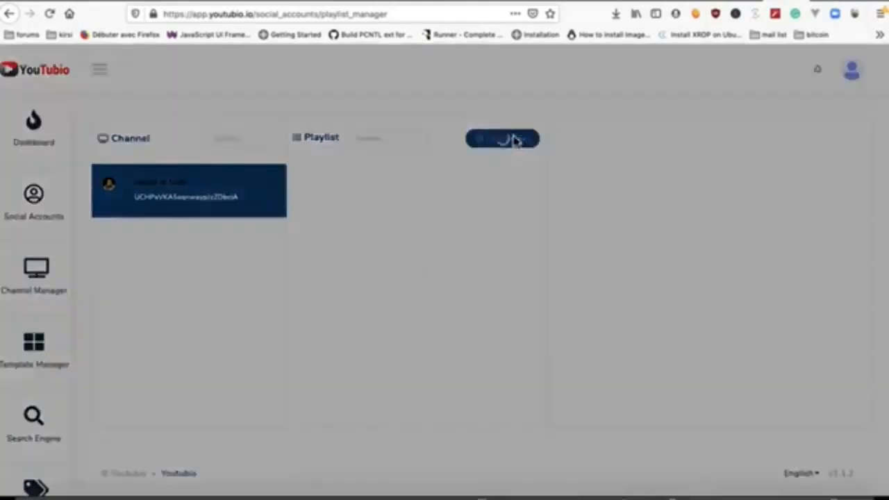
pyautogui.click(377, 149)
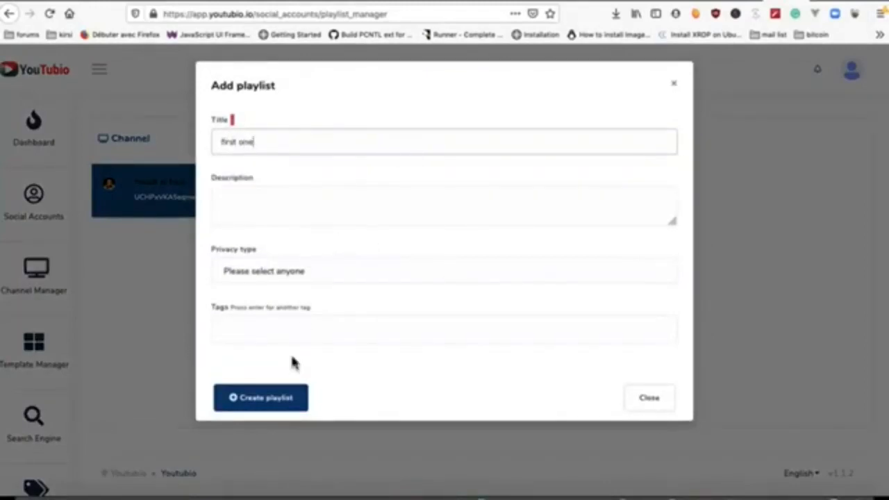
pyautogui.click(291, 278)
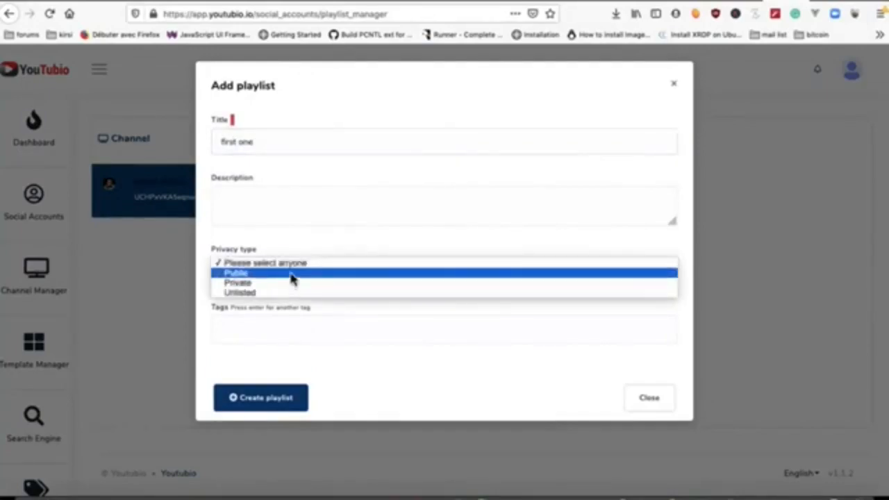
pyautogui.click(290, 272)
pyautogui.click(264, 404)
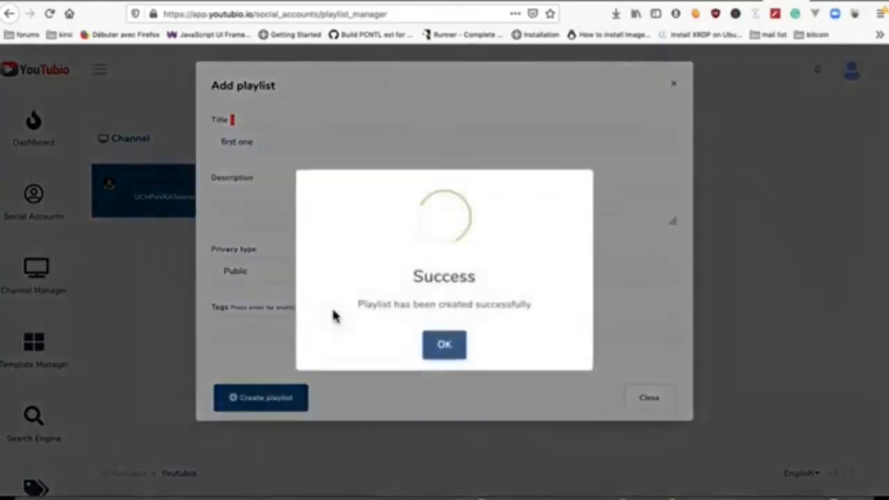
pyautogui.click(445, 345)
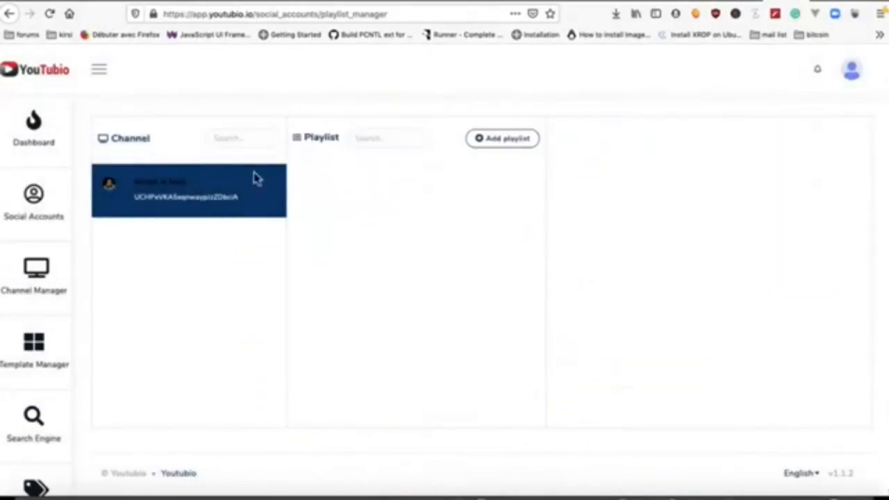
pyautogui.click(9, 14)
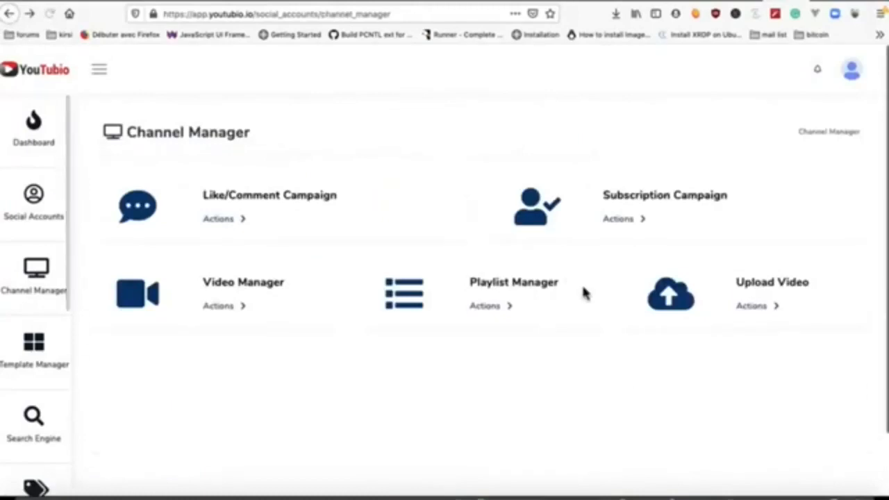
# Step: Look at Video Manager, then open Upload Video and start a new video upload
pyautogui.click(233, 309)
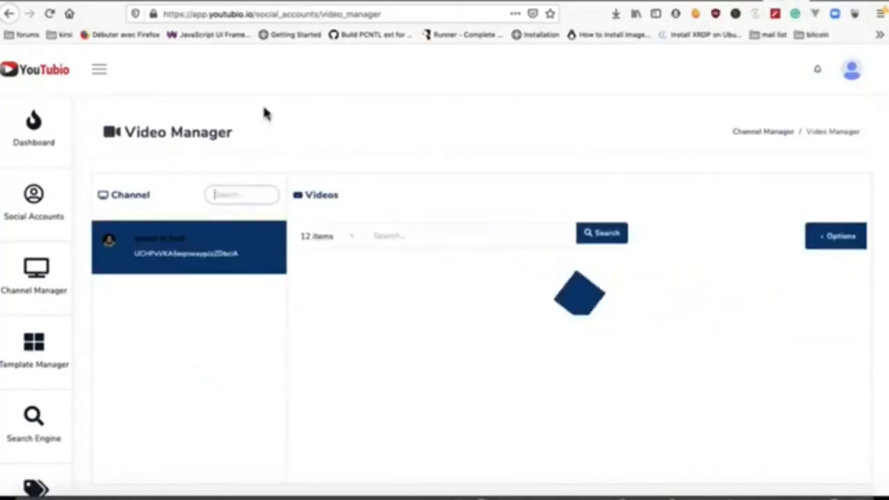
pyautogui.click(13, 14)
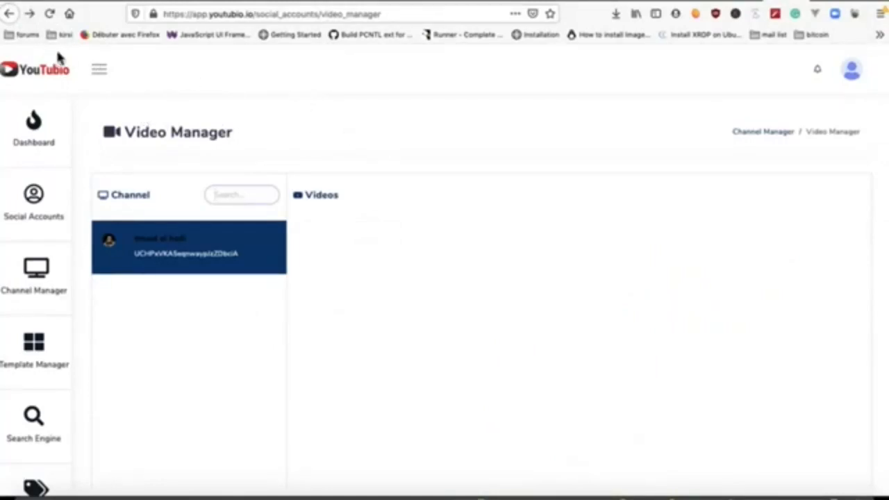
pyautogui.click(10, 14)
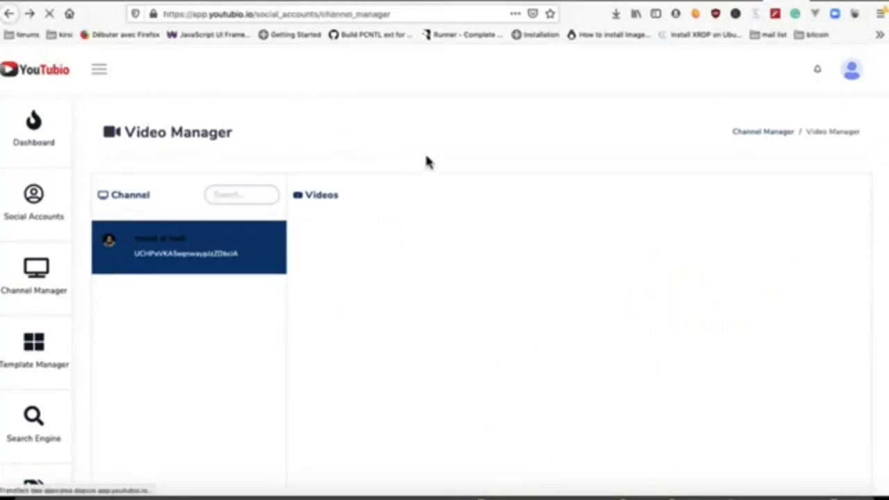
pyautogui.click(747, 308)
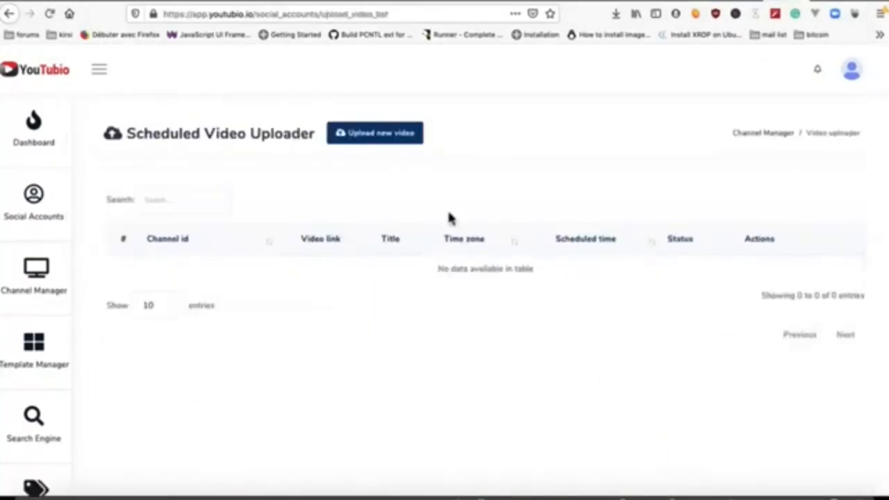
pyautogui.click(375, 133)
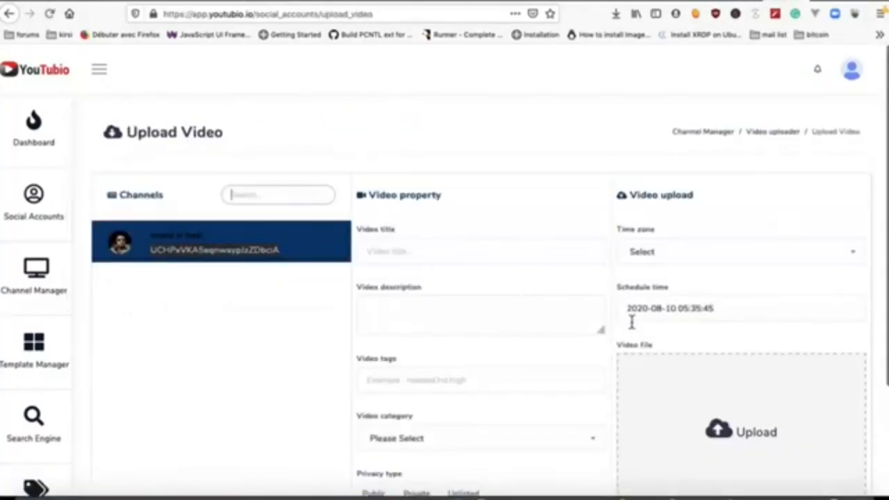
# Step: Attach output0.mp4 from the Vidéos > dossier3 folder as the video file
pyautogui.click(735, 441)
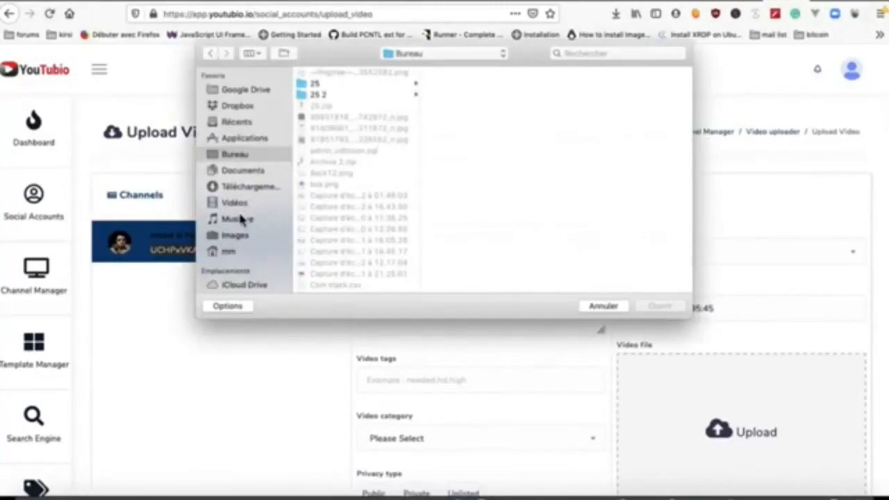
pyautogui.click(245, 189)
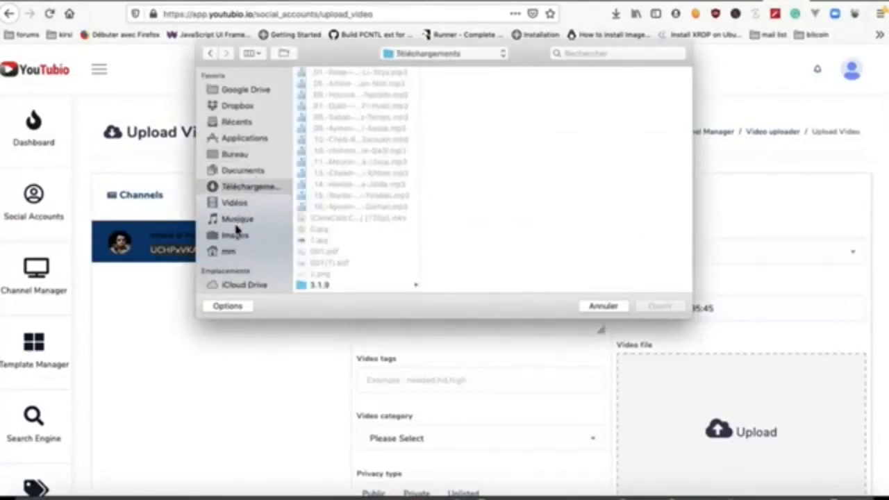
pyautogui.click(236, 203)
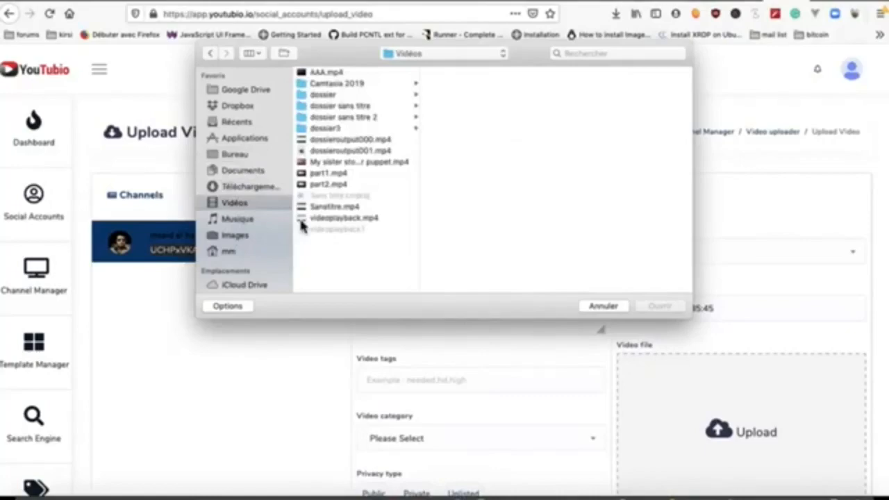
pyautogui.click(341, 129)
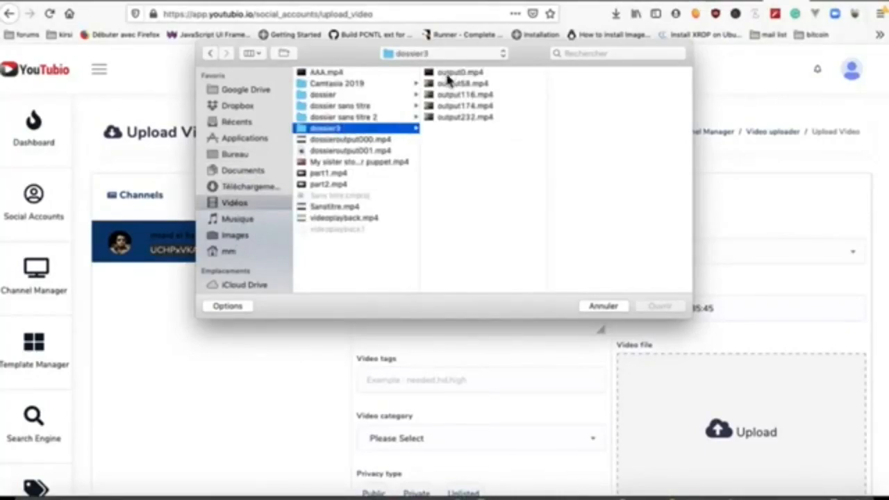
pyautogui.click(448, 74)
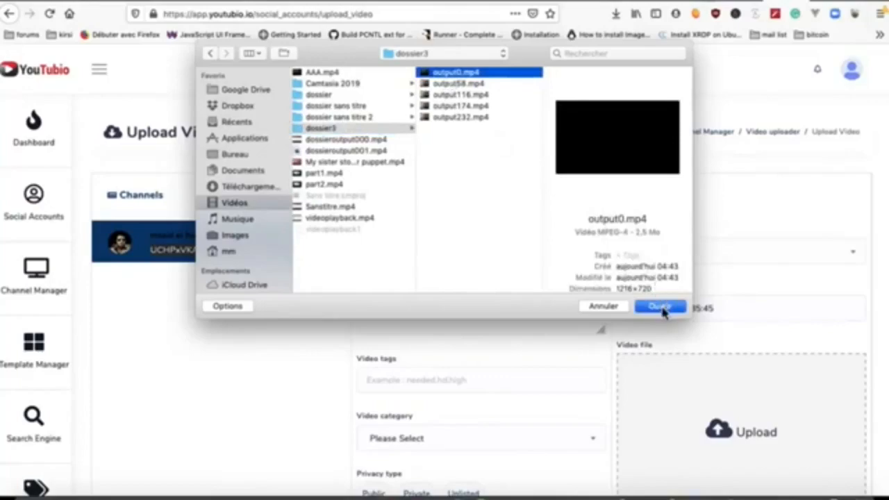
pyautogui.click(660, 307)
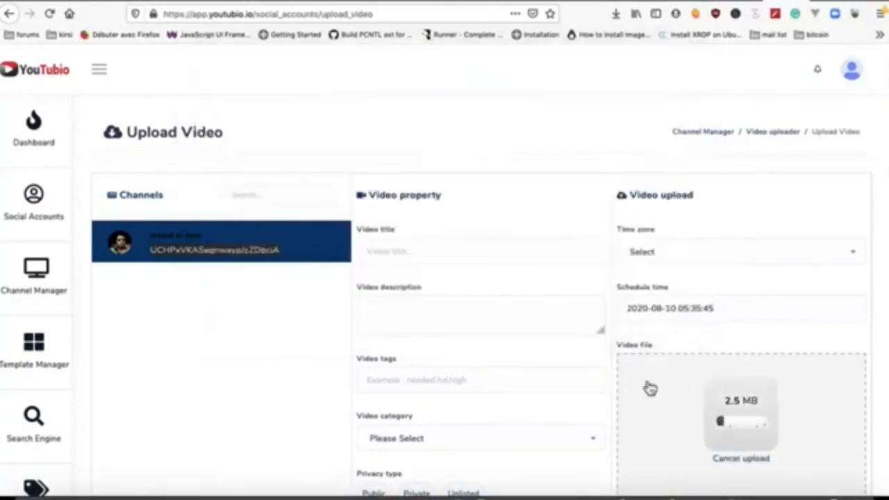
pyautogui.click(501, 257)
# Step: Title the video 'test video splitter', set time zone Africa/Brazzaville, add a description and tag test
pyautogui.write('t')
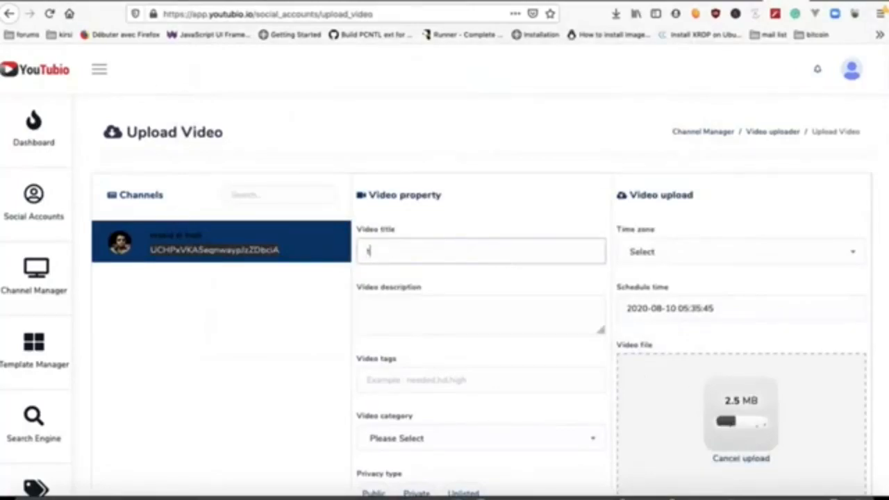
pyautogui.write('est')
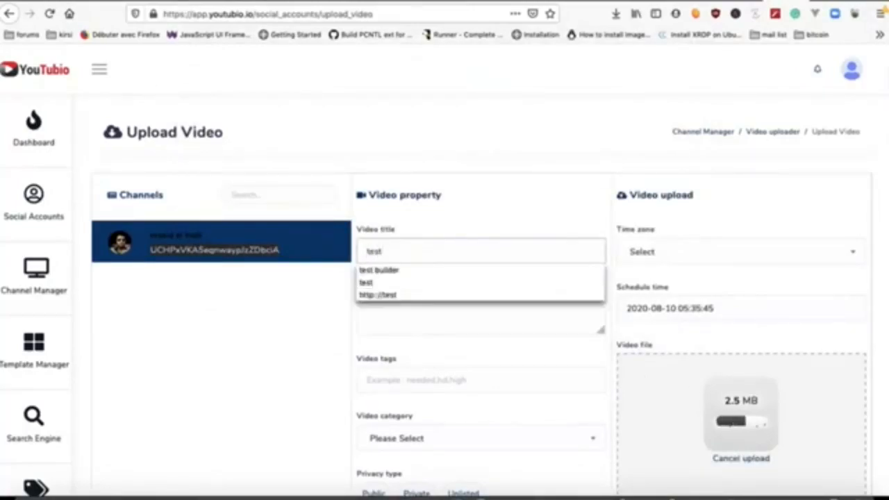
pyautogui.write(' v')
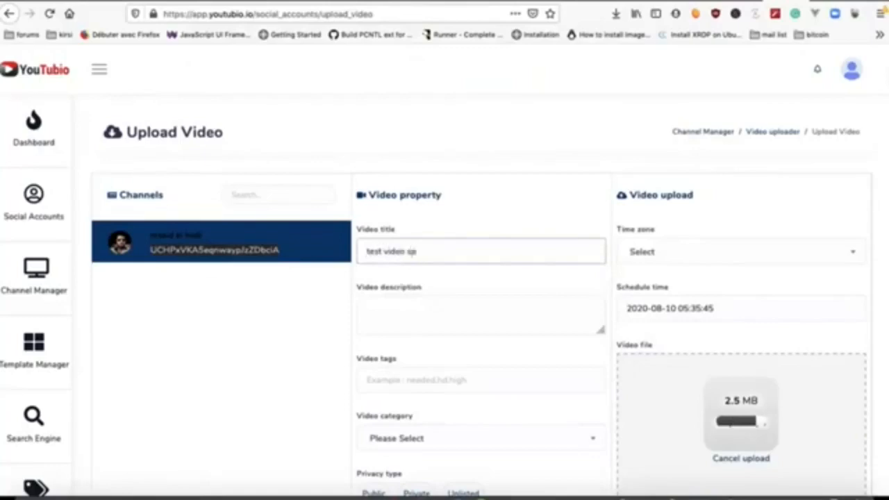
pyautogui.write('ideo splitter')
pyautogui.click(720, 251)
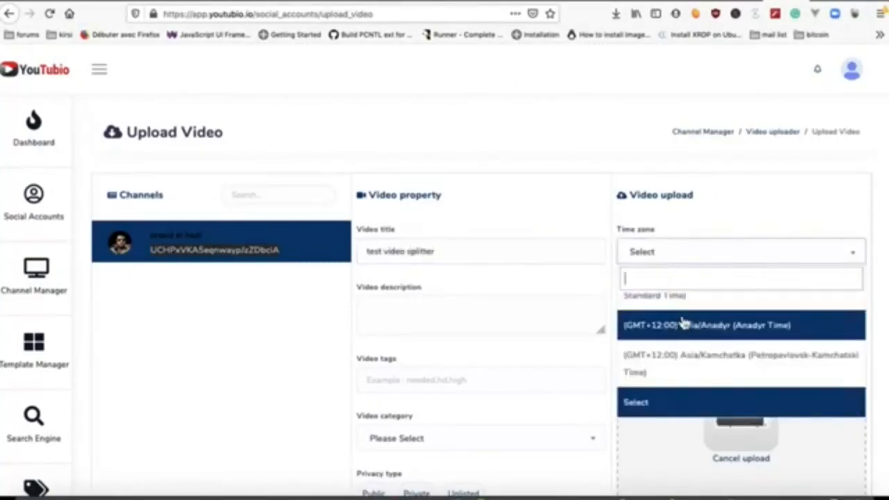
pyautogui.scroll(3, 683, 319)
pyautogui.scroll(15, 683, 326)
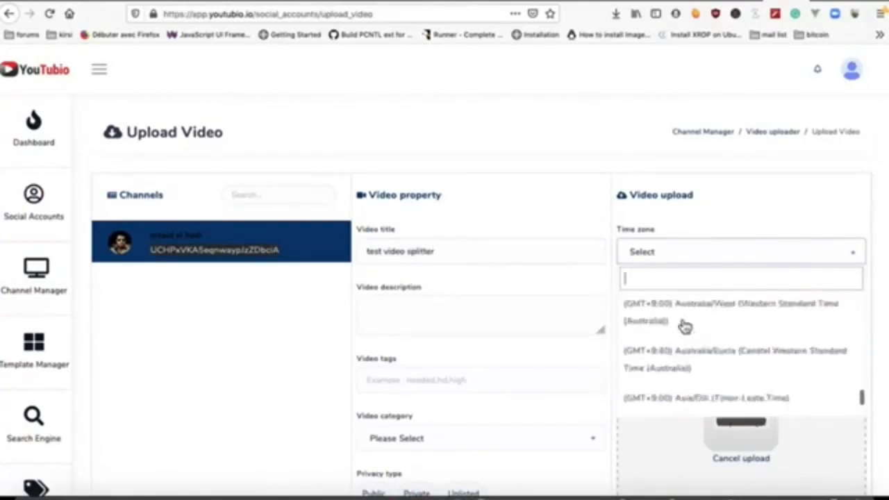
pyautogui.scroll(10, 684, 323)
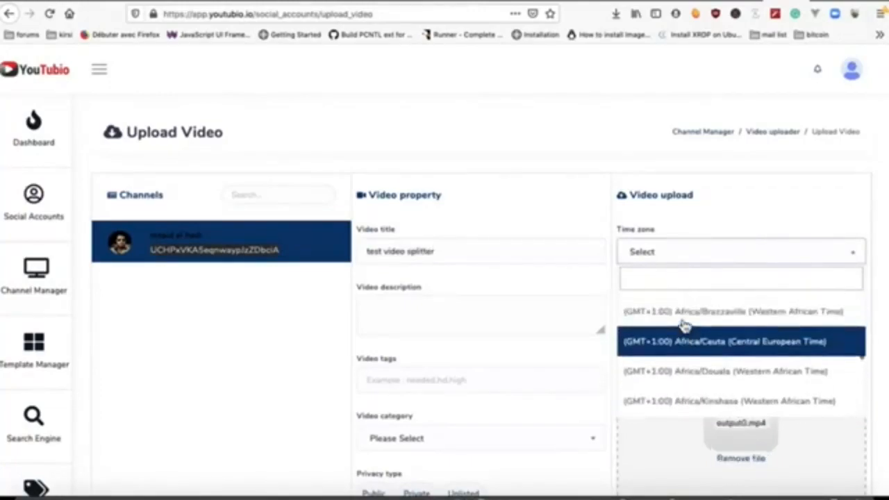
pyautogui.click(681, 314)
pyautogui.click(449, 325)
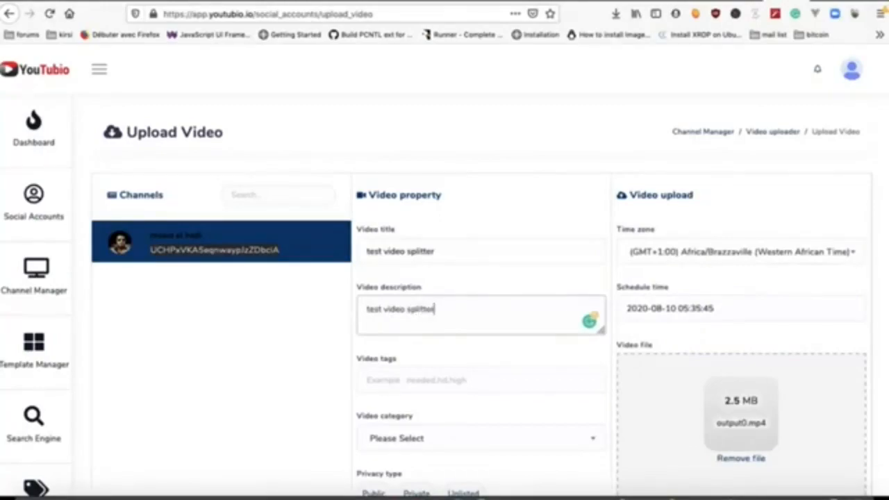
pyautogui.click(424, 381)
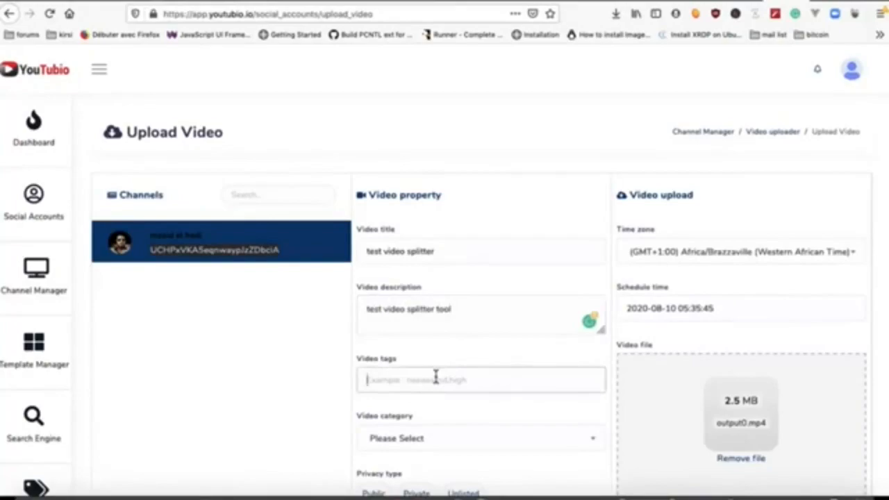
pyautogui.write('test')
pyautogui.press('Return')
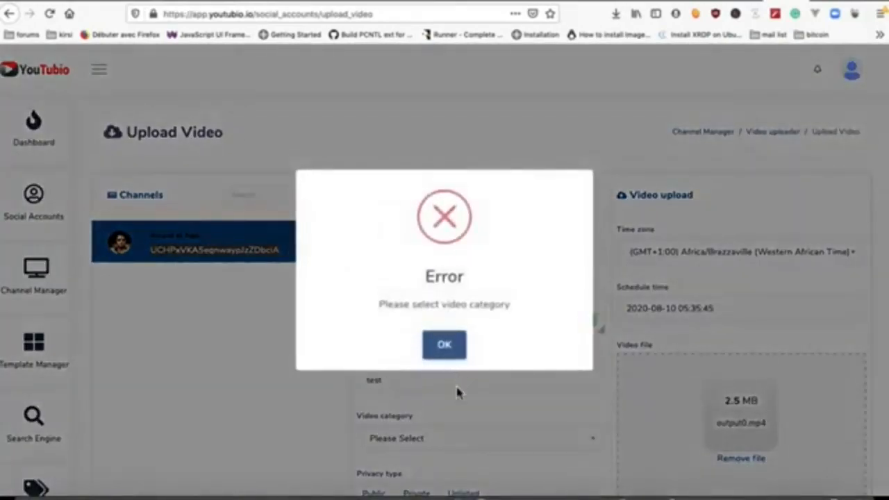
# Step: Dismiss the missing-category error and set the video category to Education
pyautogui.click(454, 355)
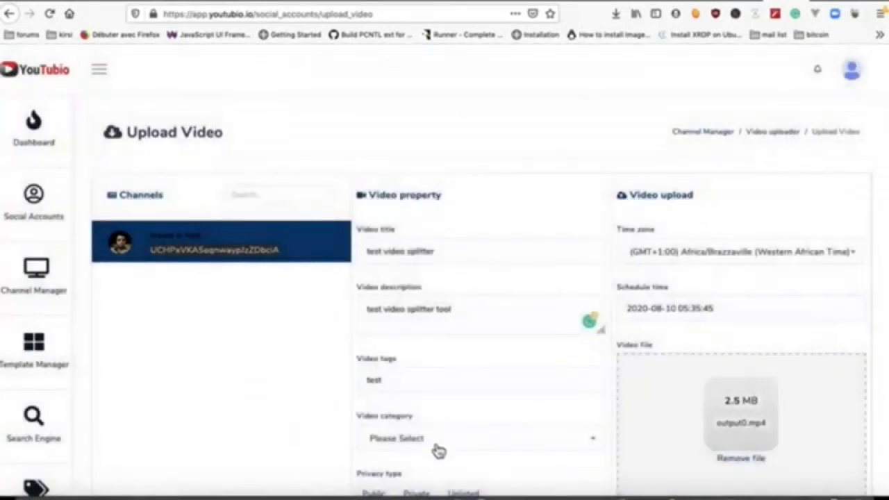
pyautogui.scroll(-4, 439, 451)
pyautogui.click(462, 318)
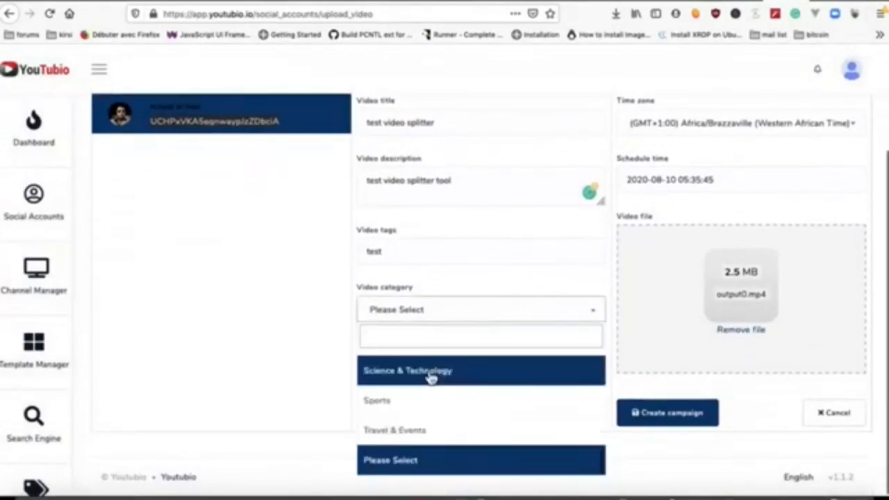
pyautogui.scroll(6, 422, 409)
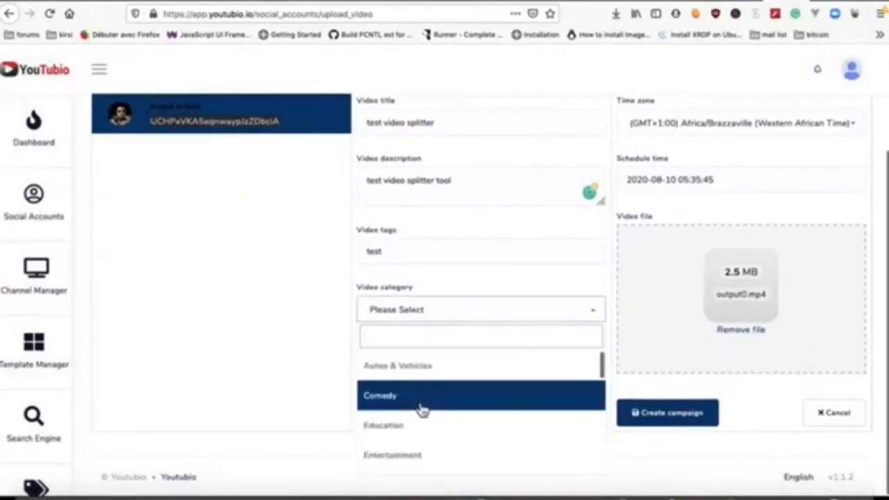
pyautogui.scroll(-1, 431, 415)
pyautogui.click(424, 414)
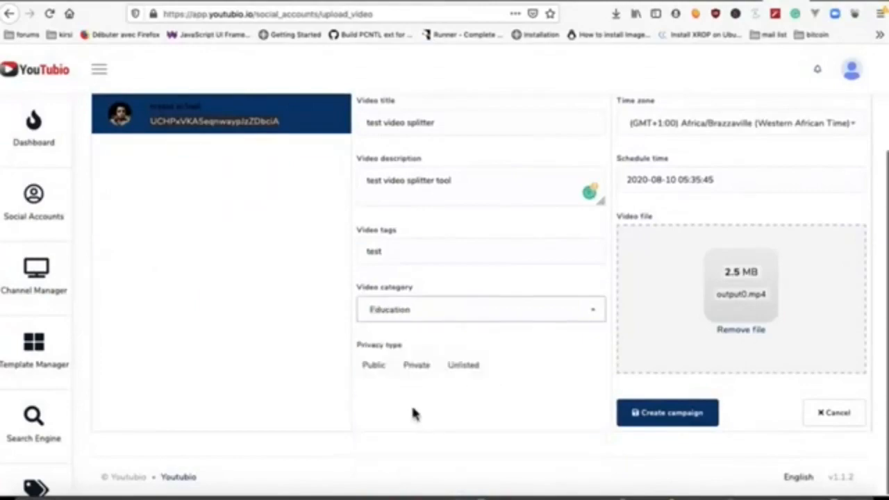
# Step: Make the upload Public and save it as a scheduled upload
pyautogui.click(387, 374)
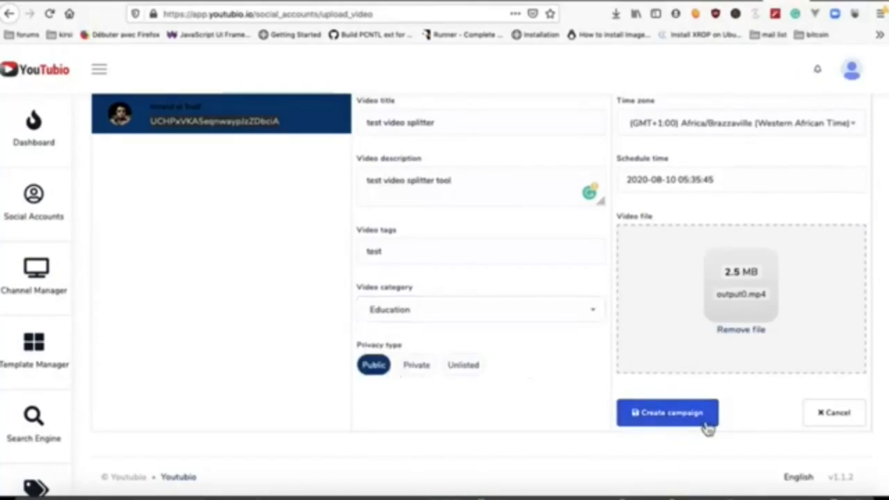
pyautogui.click(685, 424)
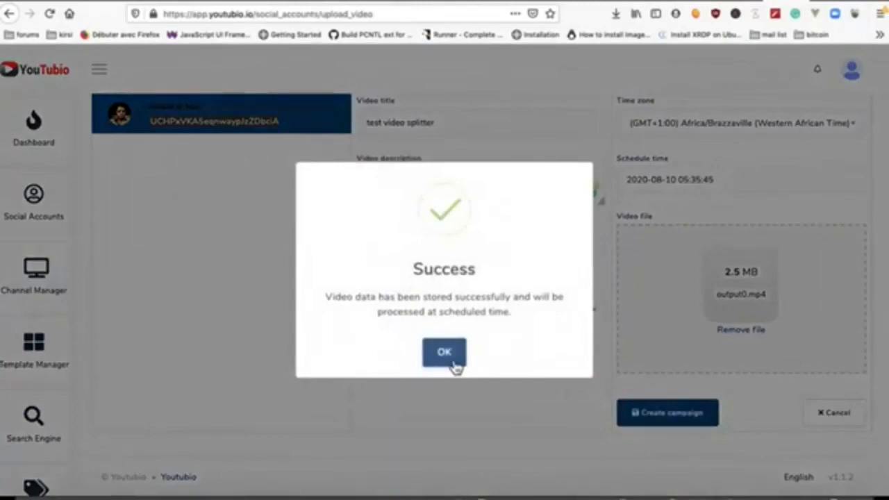
pyautogui.click(453, 363)
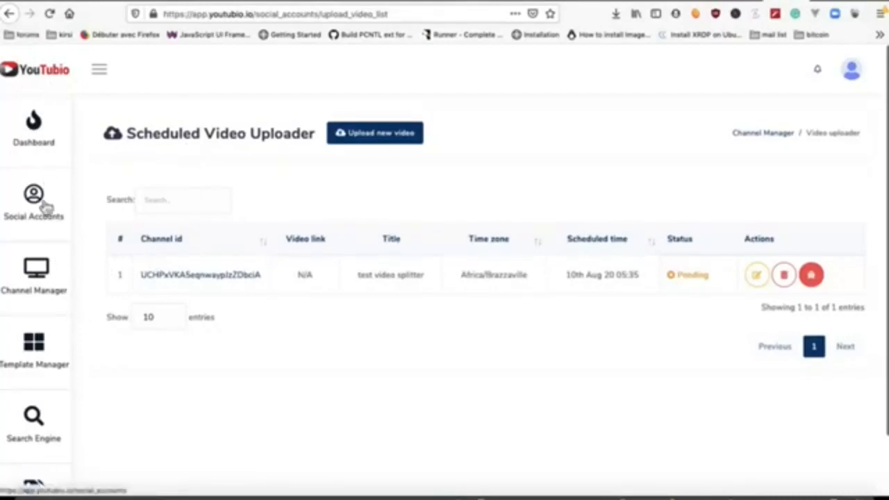
# Step: Scroll the upload list to review the pending 'test video splitter' entry
pyautogui.scroll(-3, 46, 304)
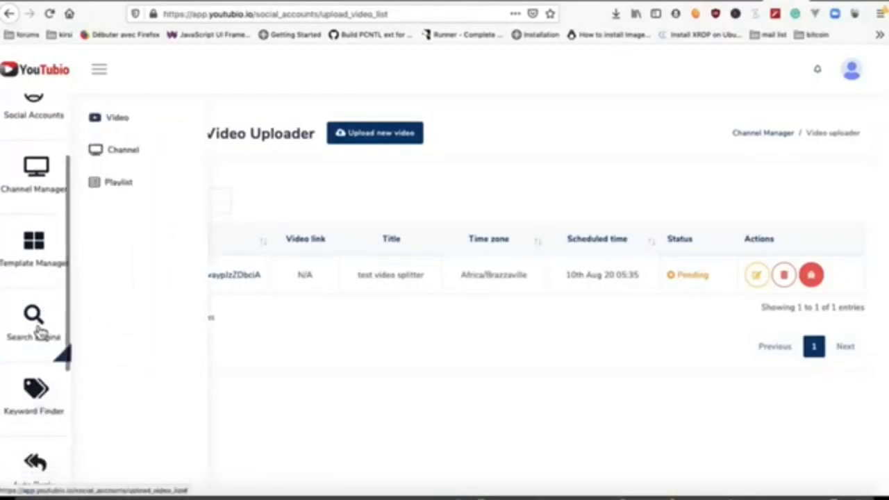
# Step: Open the YouTube video search page and reuse the earlier keyword 'test'
pyautogui.click(121, 118)
pyautogui.click(202, 250)
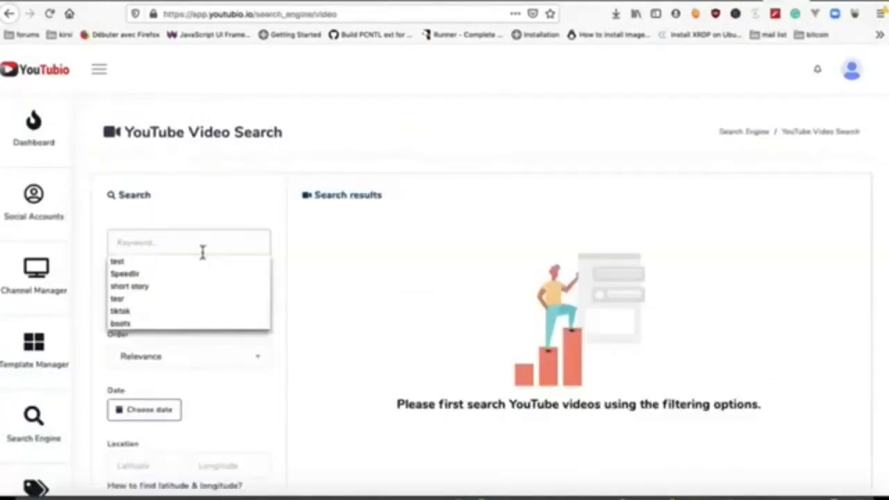
pyautogui.click(166, 264)
pyautogui.scroll(-1, 206, 297)
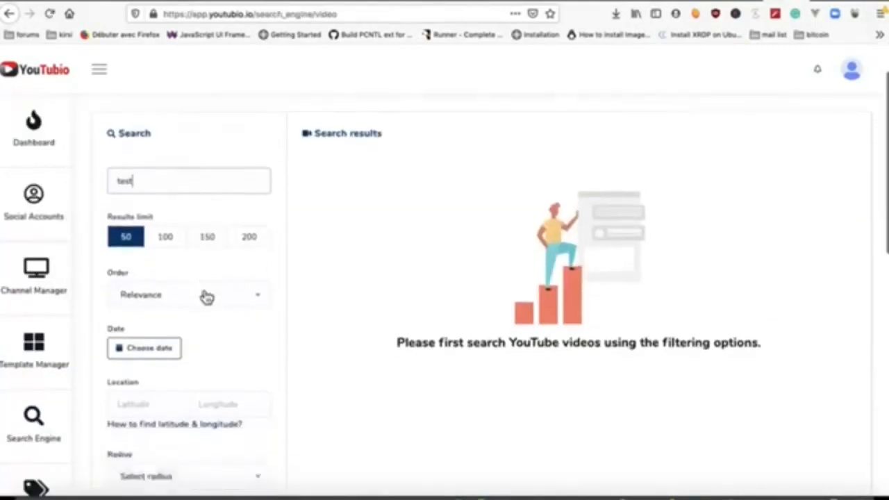
pyautogui.scroll(-2, 205, 296)
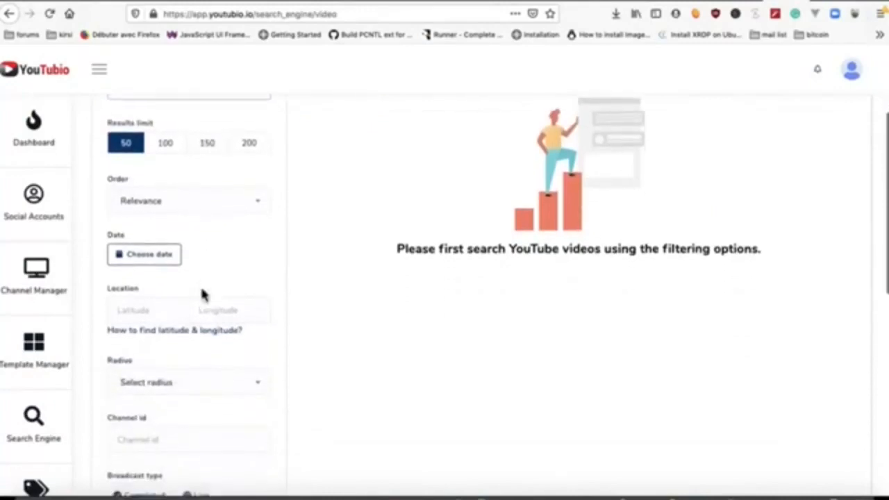
# Step: Check the Order options, keep Relevance, and review the remaining search filters
pyautogui.click(224, 203)
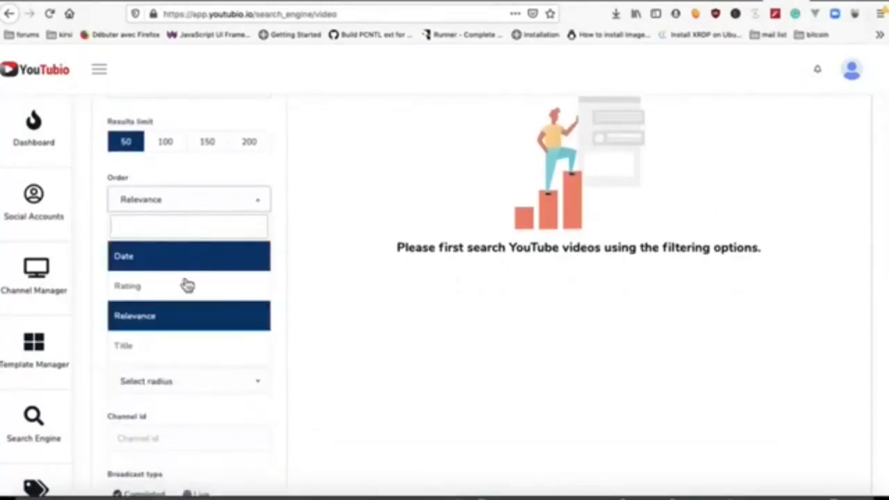
pyautogui.scroll(-1, 213, 207)
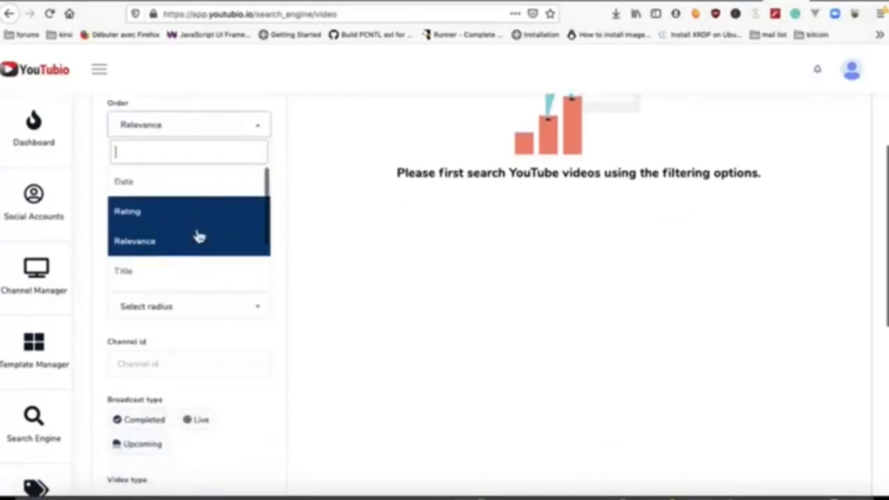
pyautogui.click(214, 356)
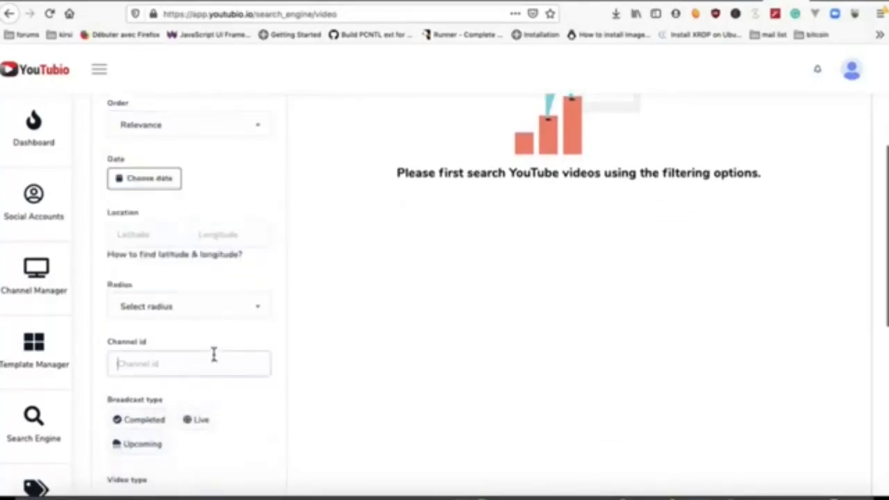
pyautogui.scroll(-1, 214, 354)
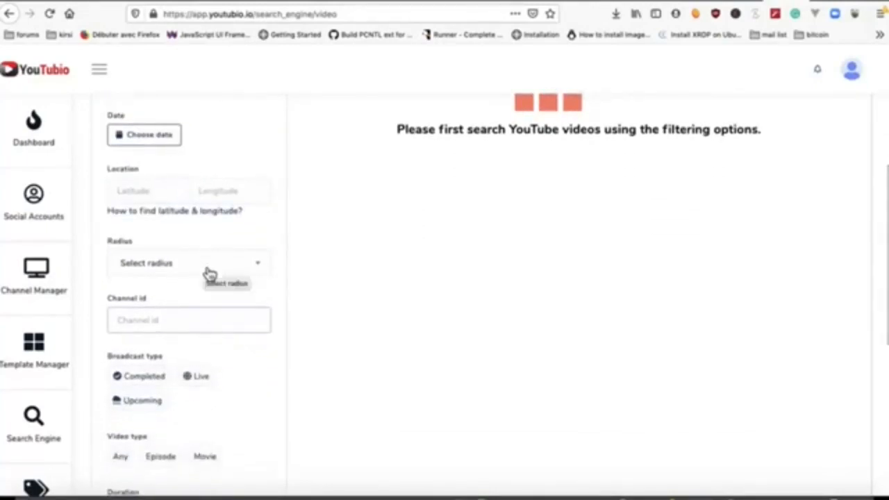
pyautogui.scroll(-1, 206, 302)
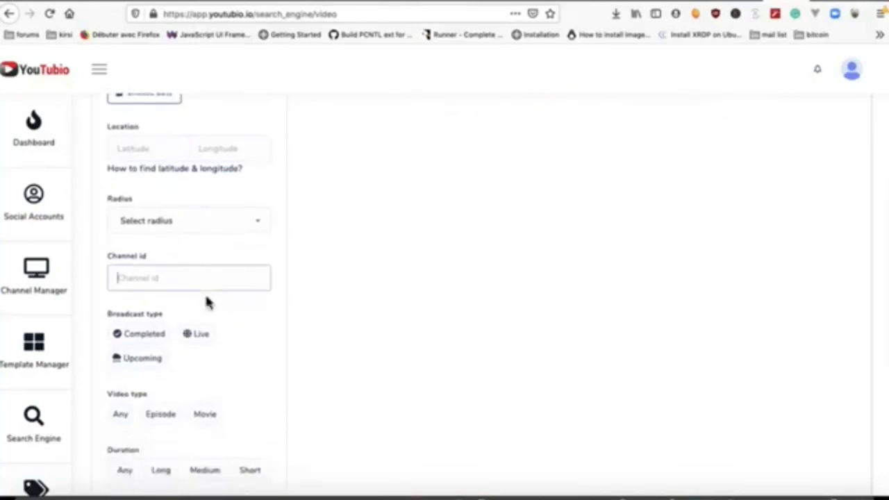
pyautogui.scroll(-1, 206, 302)
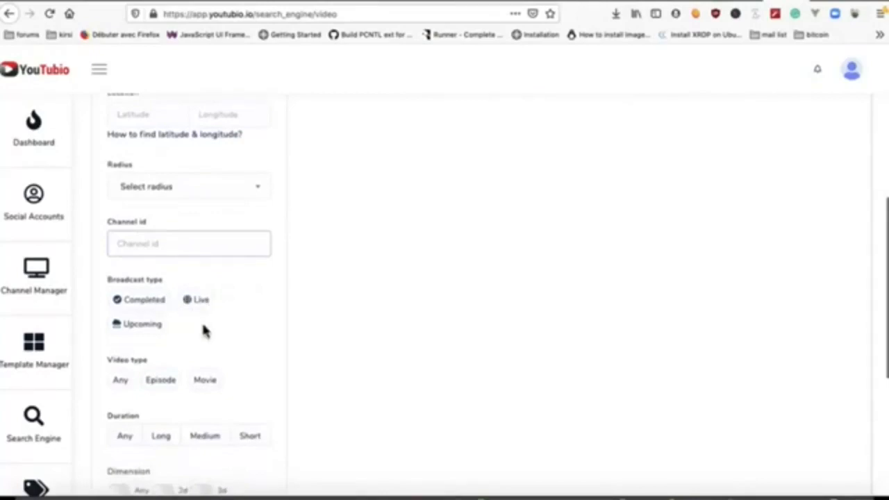
pyautogui.scroll(-1, 204, 331)
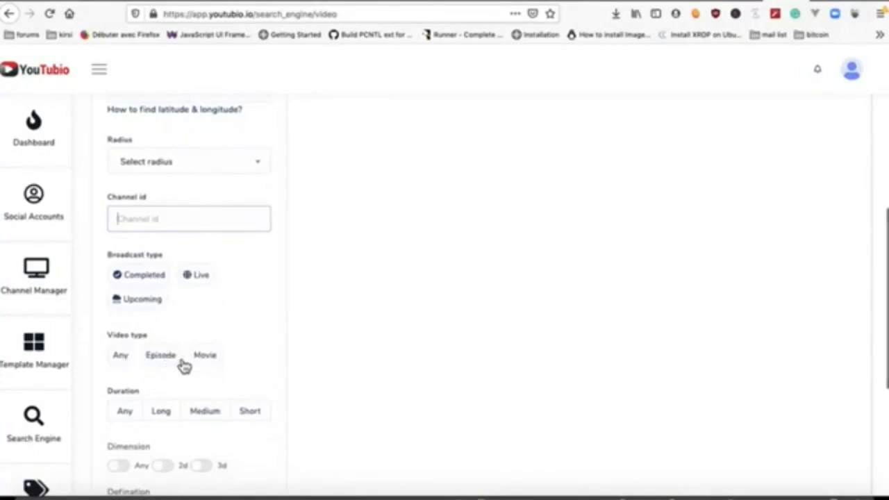
pyautogui.scroll(-2, 229, 371)
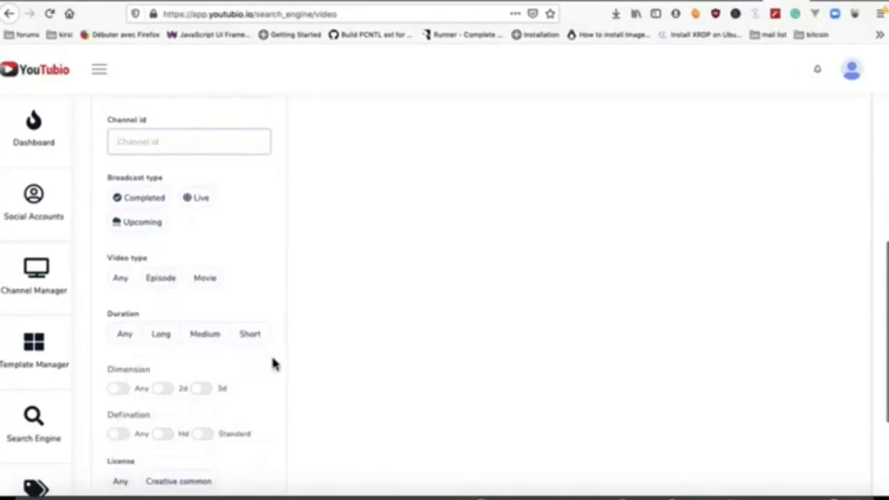
pyautogui.scroll(-4, 274, 363)
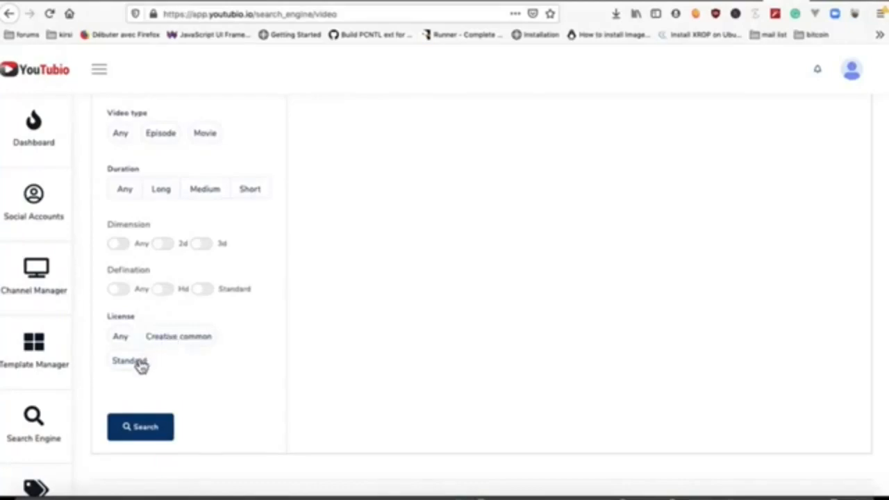
# Step: Run the 'test' video search and view the first result's tags in Keyword Finder
pyautogui.click(141, 426)
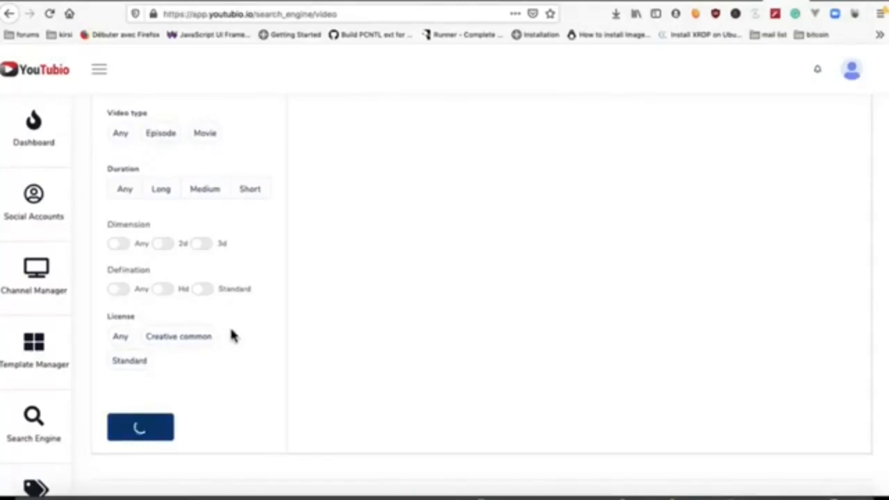
pyautogui.scroll(9, 232, 336)
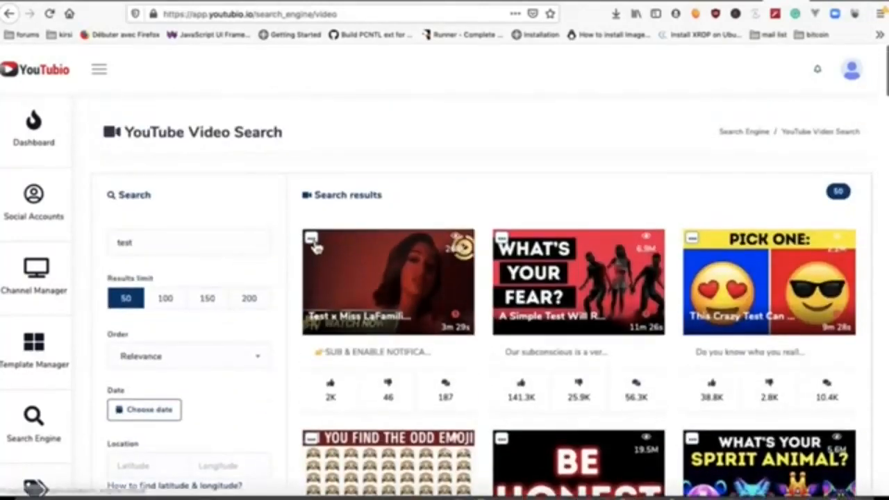
pyautogui.click(314, 244)
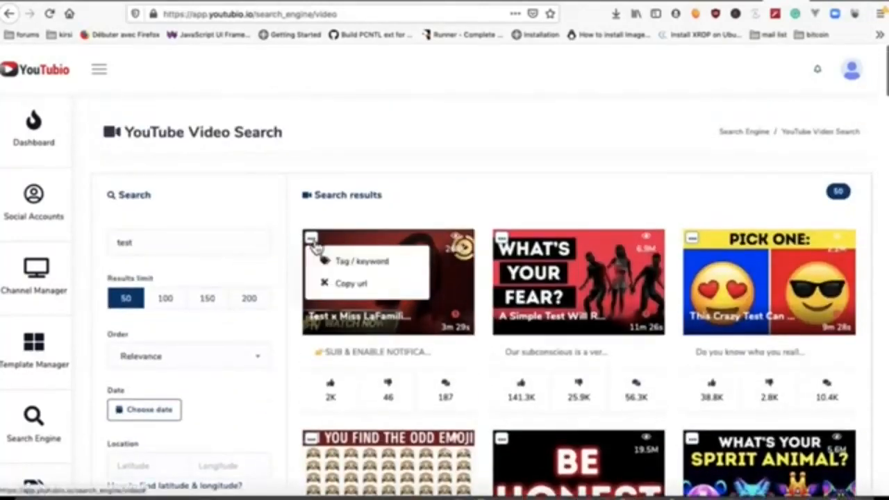
pyautogui.click(356, 267)
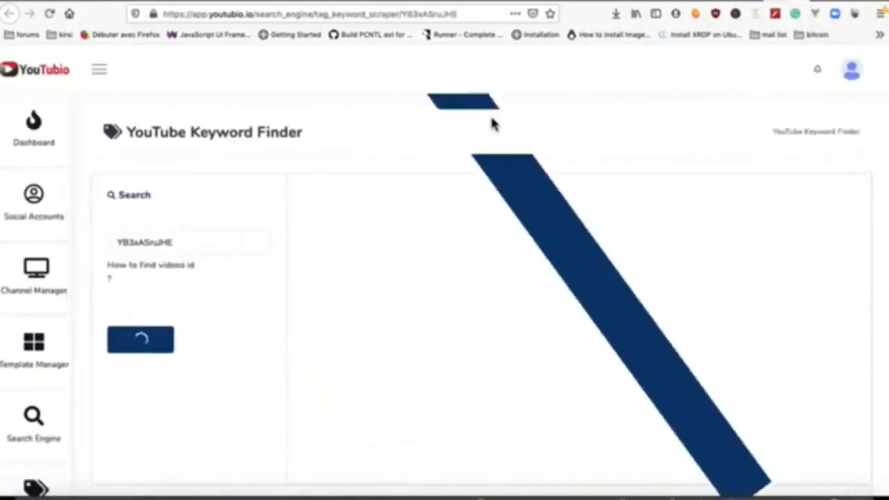
# Step: Start downloading the tag list as CSV, cancel it, and close Keyword Finder
pyautogui.scroll(-1, 528, 289)
pyautogui.scroll(-10, 528, 290)
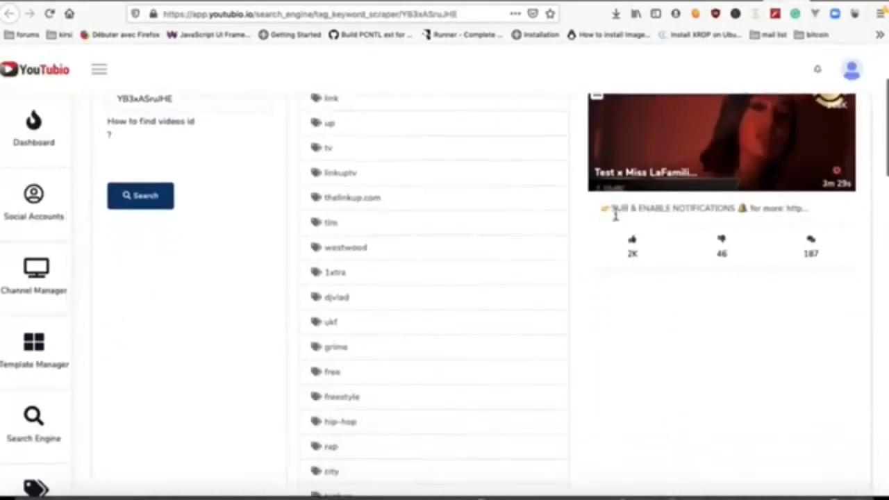
pyautogui.scroll(-3, 529, 333)
pyautogui.scroll(15, 529, 332)
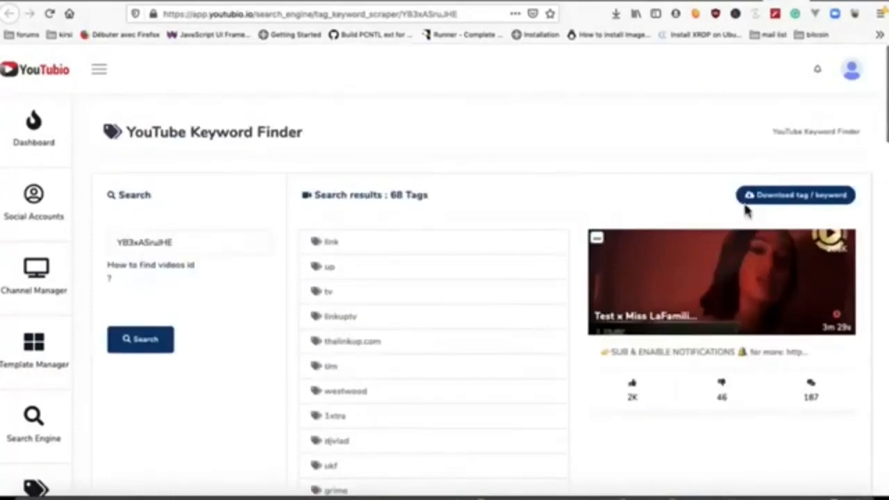
pyautogui.click(795, 196)
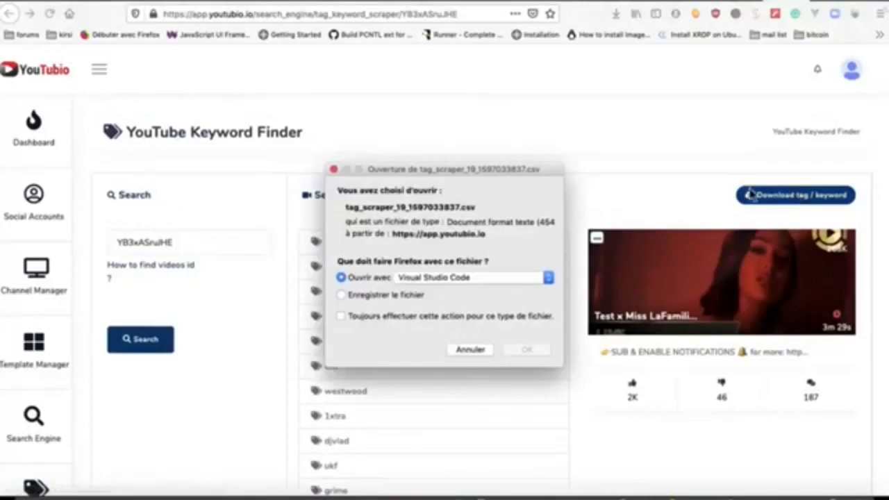
pyautogui.click(472, 351)
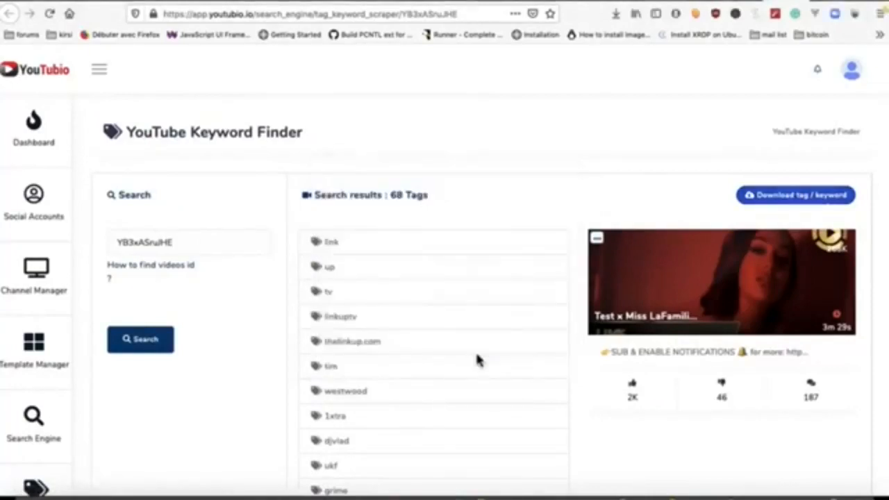
pyautogui.click(730, 1)
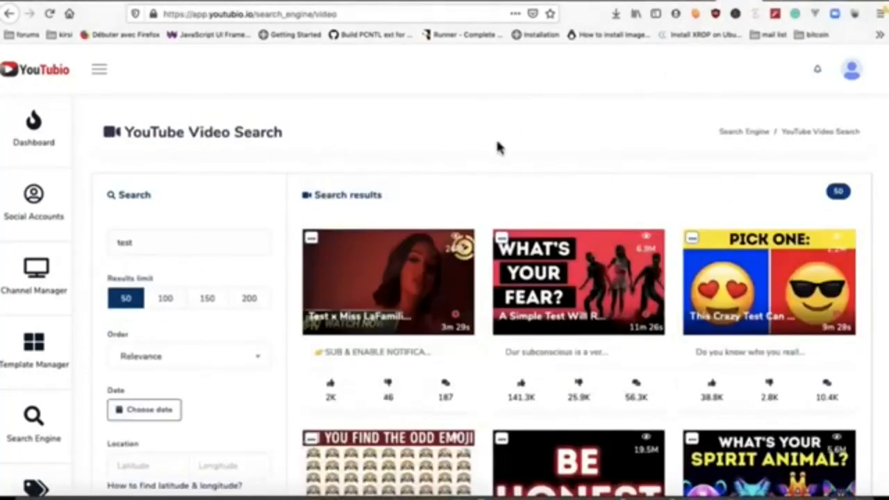
# Step: Copy the first video result's link
pyautogui.click(314, 241)
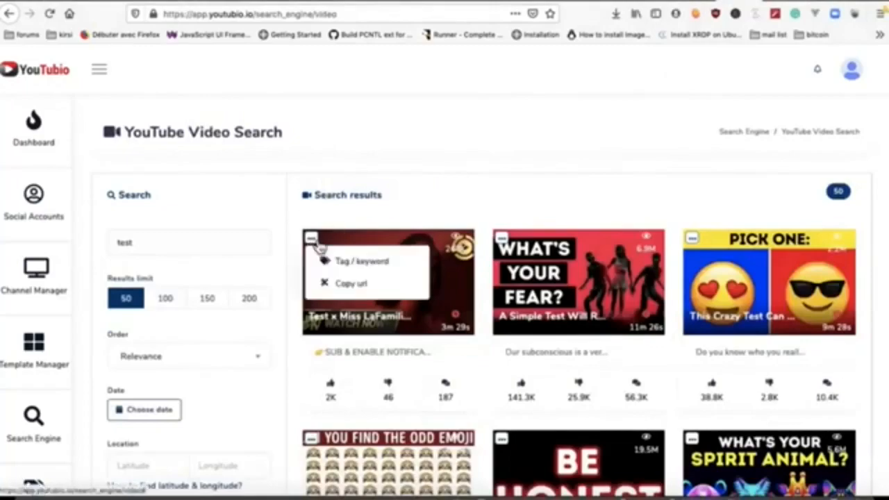
pyautogui.click(351, 287)
pyautogui.scroll(-5, 348, 292)
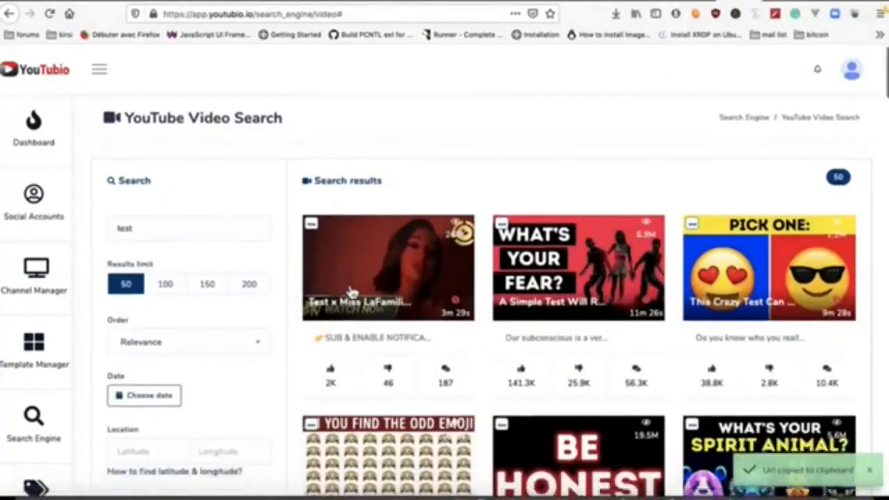
pyautogui.scroll(-12, 334, 271)
pyautogui.scroll(4, 310, 248)
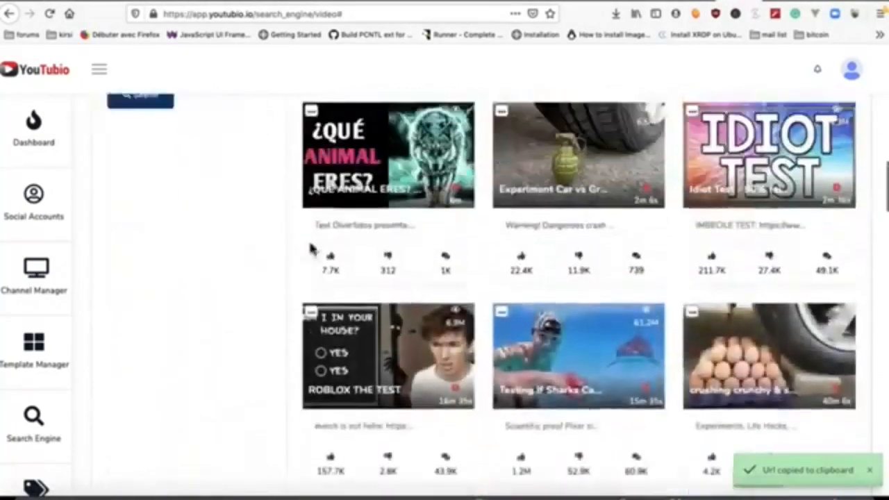
# Step: Rerun the search with License set to Creative common and download the first result
pyautogui.click(179, 108)
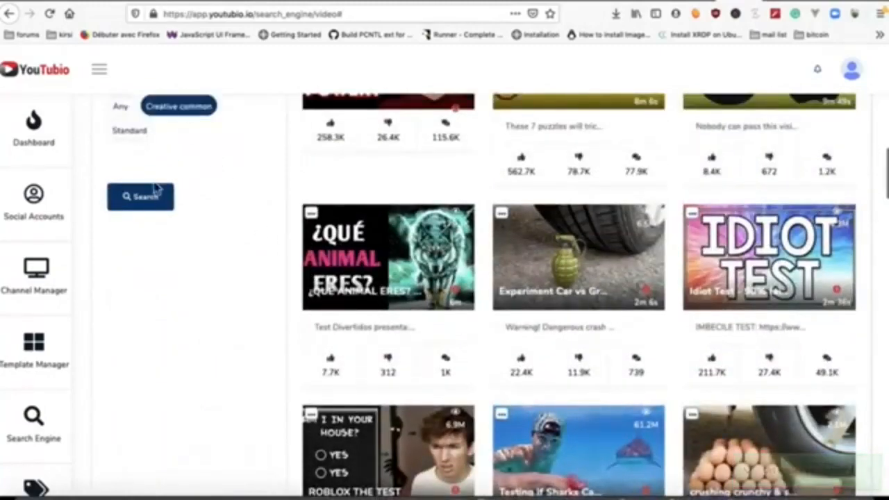
pyautogui.click(142, 196)
pyautogui.scroll(9, 403, 188)
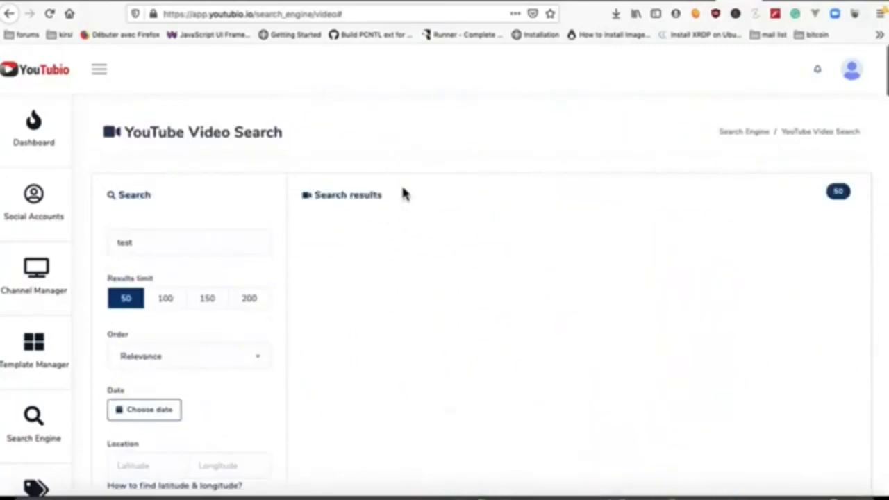
pyautogui.moveTo(318, 242)
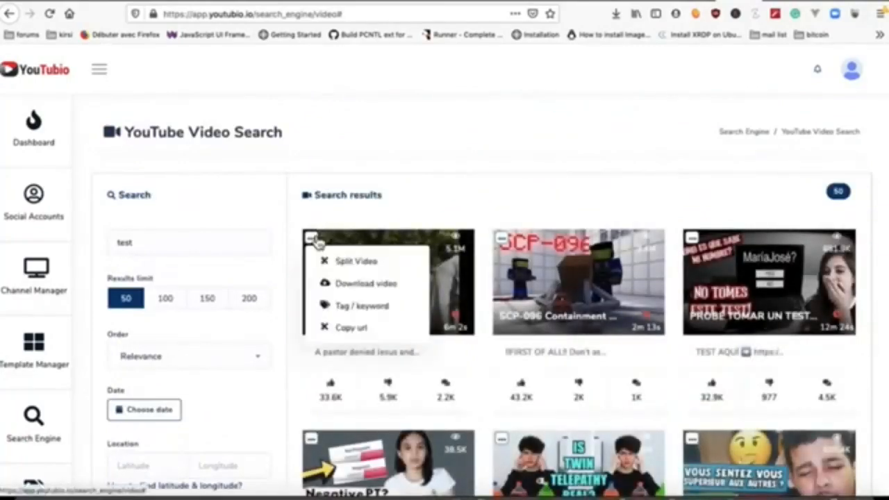
pyautogui.click(351, 286)
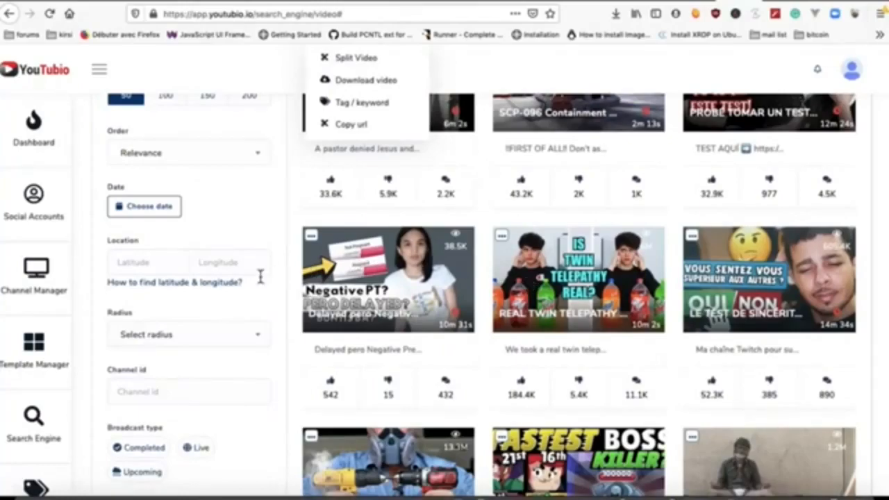
pyautogui.scroll(-5, 261, 277)
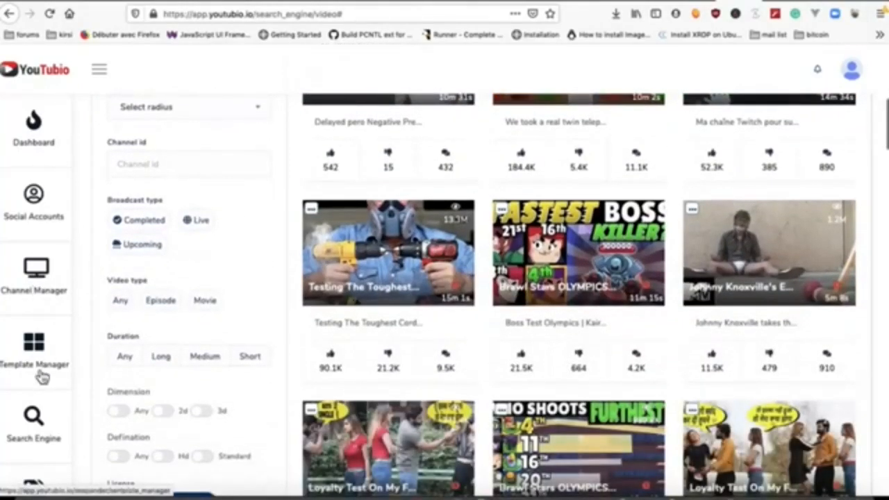
pyautogui.scroll(-3, 41, 377)
# Step: Search YouTube channels for the keyword 'test'
pyautogui.moveTo(31, 326)
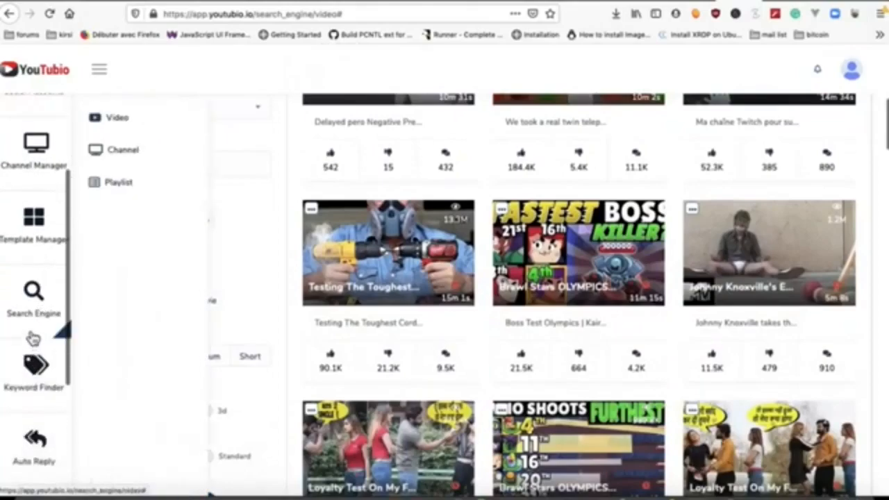
pyautogui.click(136, 162)
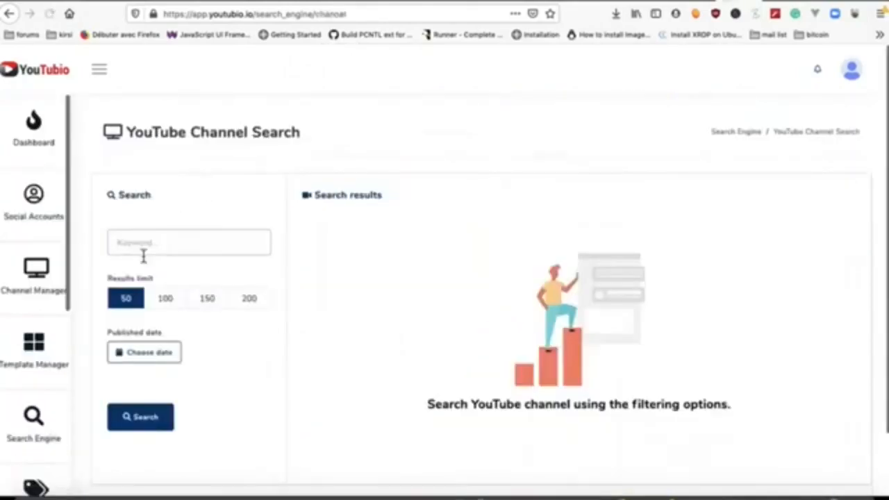
pyautogui.click(144, 256)
pyautogui.write('test')
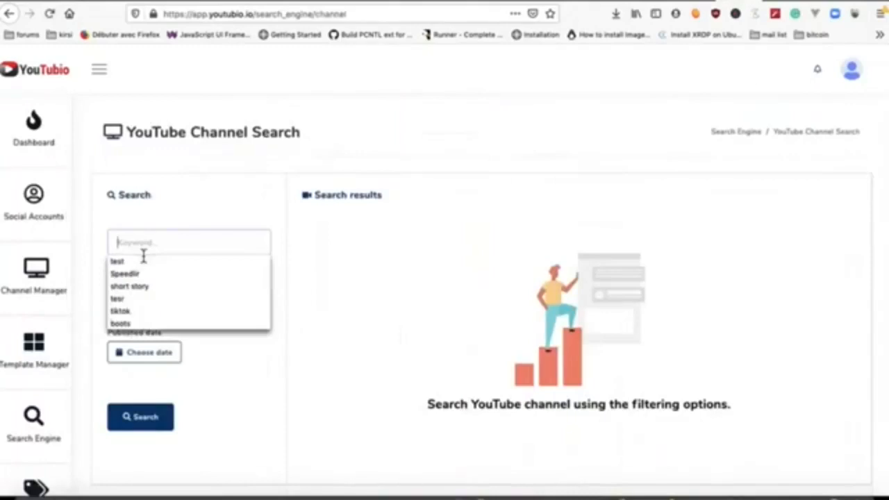
pyautogui.click(144, 410)
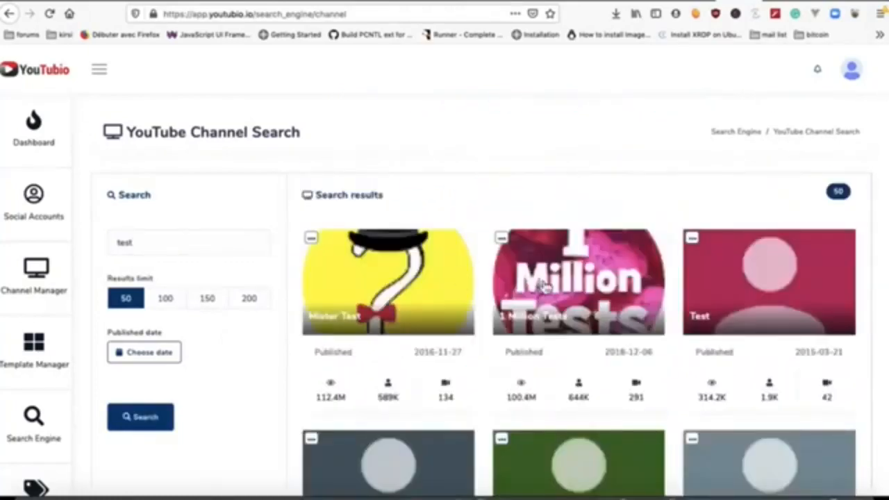
# Step: List the 1 Million Tests channel's videos, then go to Keyword Finder
pyautogui.click(502, 238)
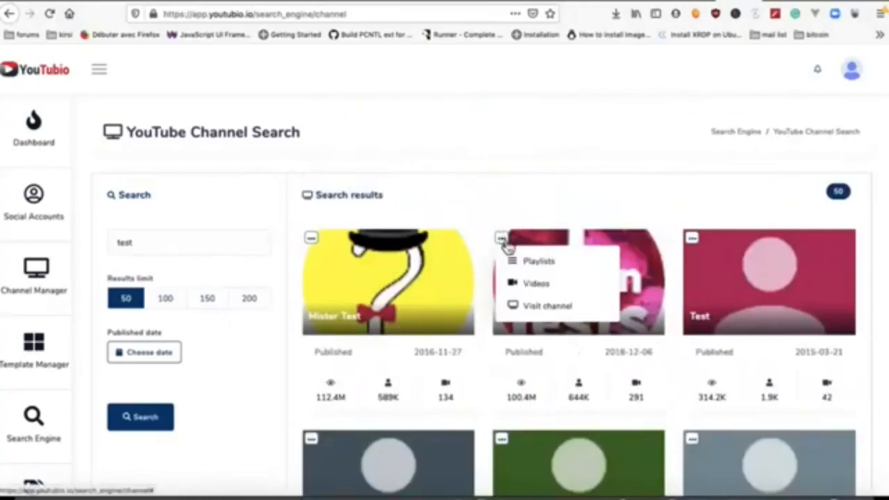
pyautogui.click(536, 284)
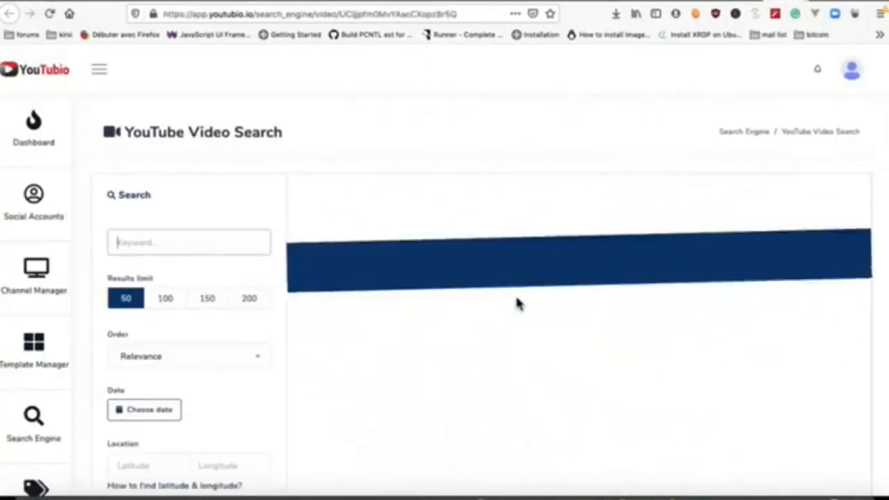
pyautogui.scroll(-3, 516, 304)
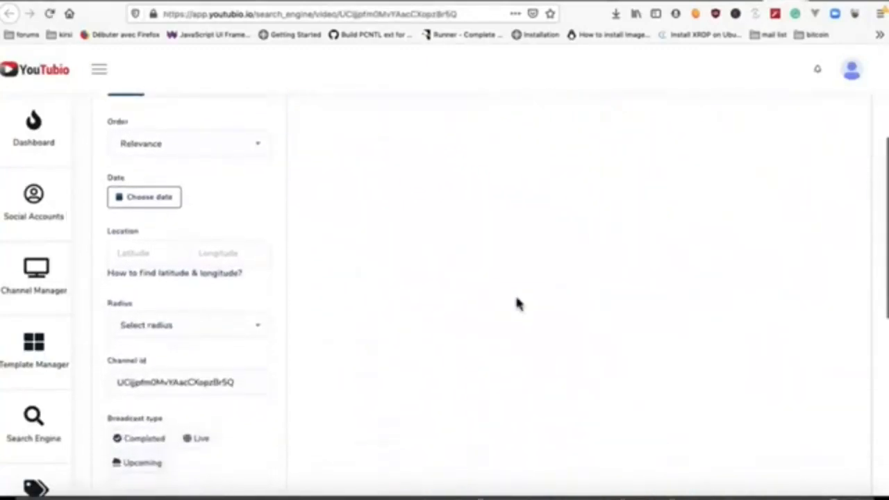
pyautogui.scroll(3, 516, 303)
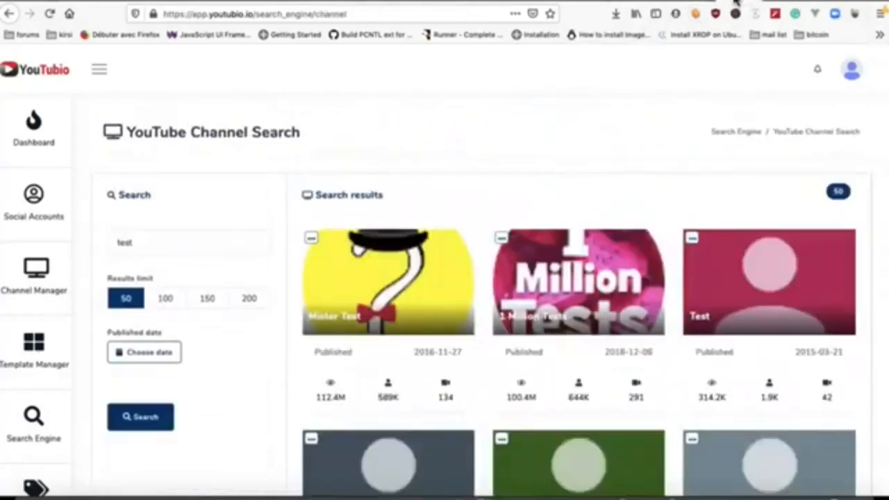
pyautogui.scroll(-3, 428, 308)
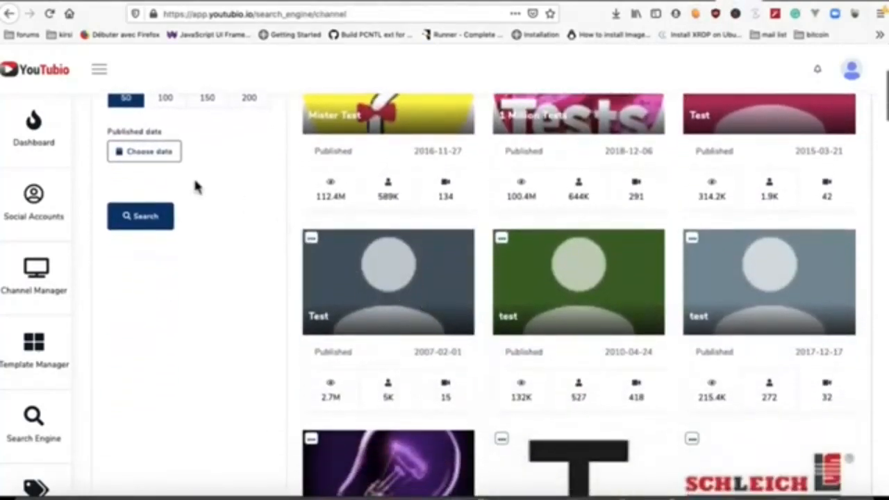
pyautogui.scroll(-4, 36, 292)
pyautogui.click(38, 264)
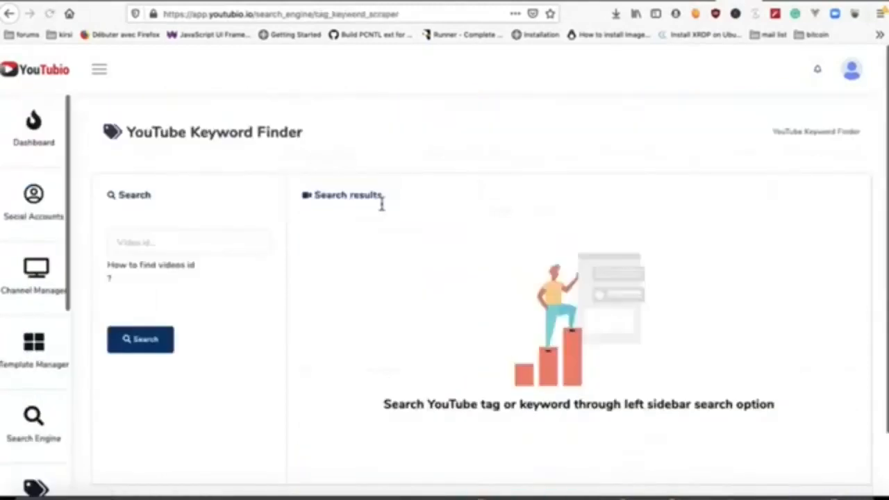
# Step: Open the 'Big Update: New Youtube Account!' video and select its video id in the address bar
pyautogui.click(167, 239)
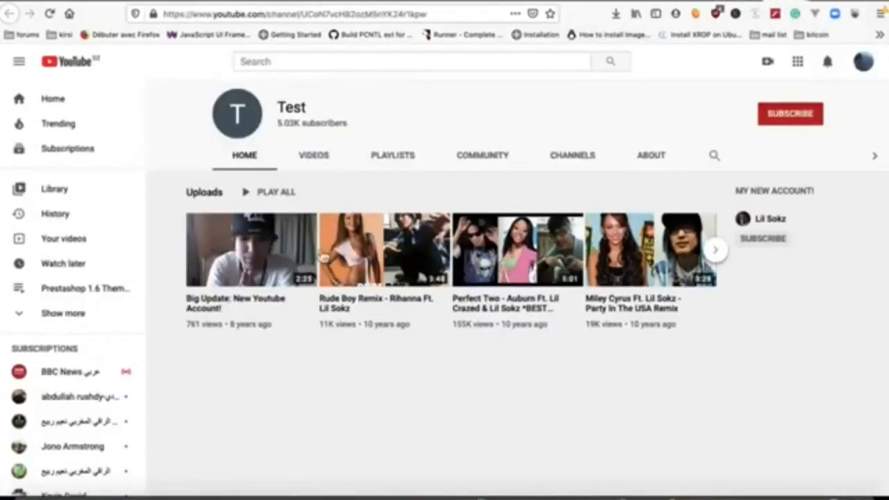
pyautogui.click(284, 250)
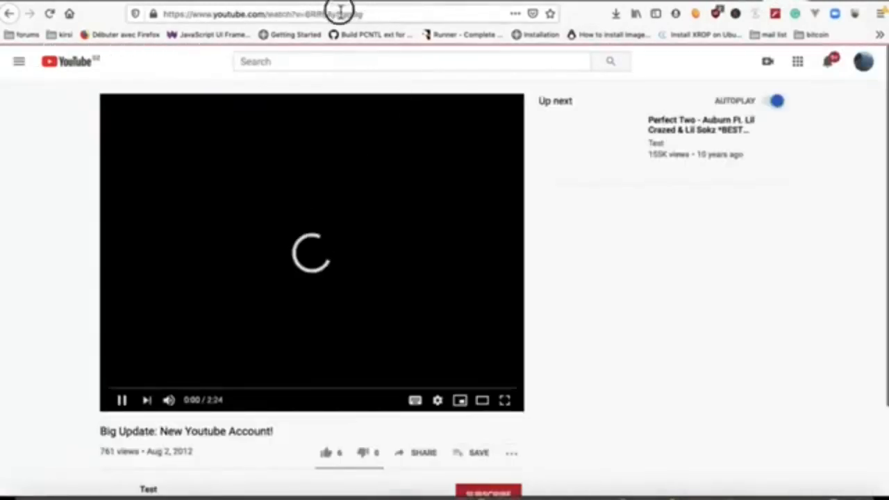
pyautogui.doubleClick(340, 14)
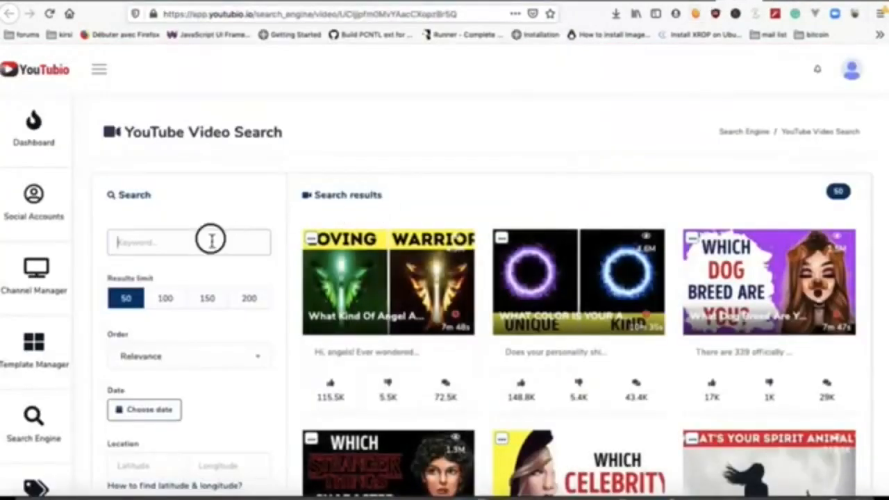
# Step: Paste the video id into Keyword Finder, fetch its 25 tags, and download the tag list
pyautogui.click(211, 240)
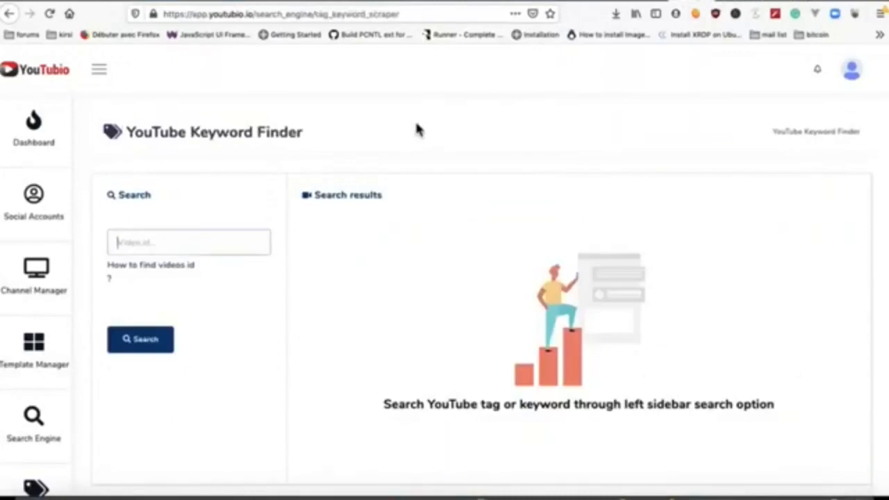
pyautogui.click(179, 242)
pyautogui.write('6RREAv5gqBg')
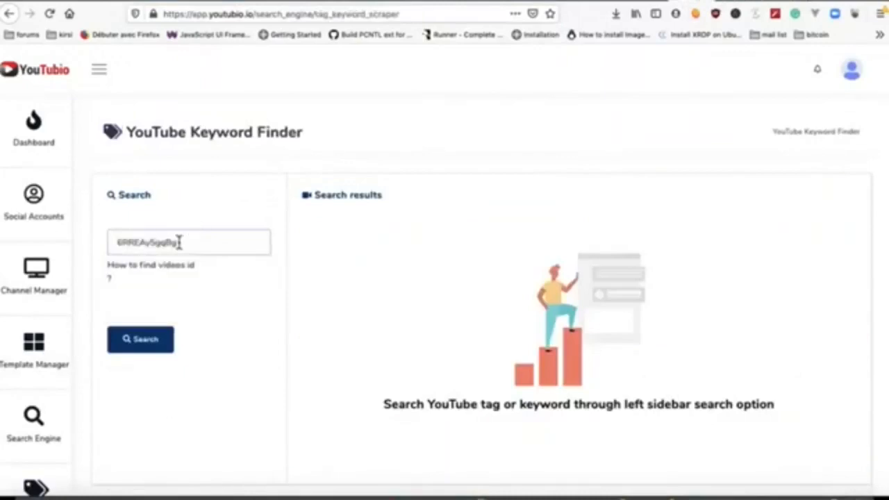
pyautogui.click(150, 340)
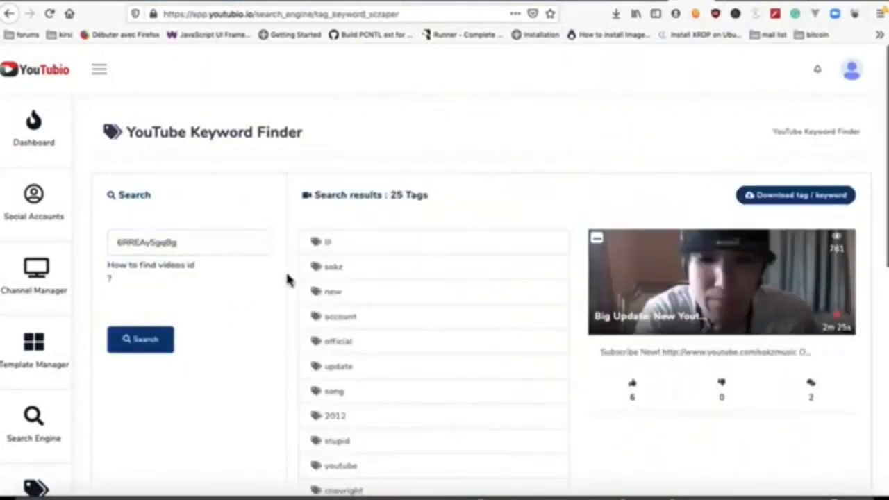
pyautogui.scroll(-6, 435, 282)
pyautogui.scroll(6, 435, 282)
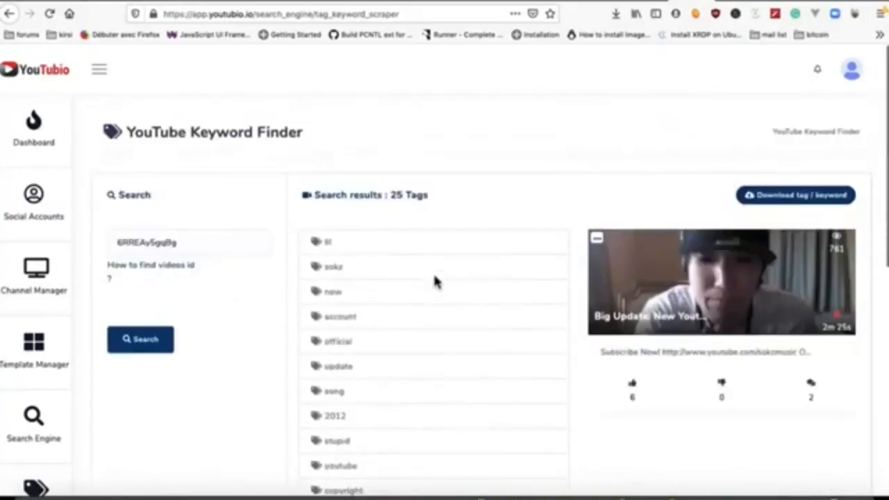
pyautogui.click(820, 198)
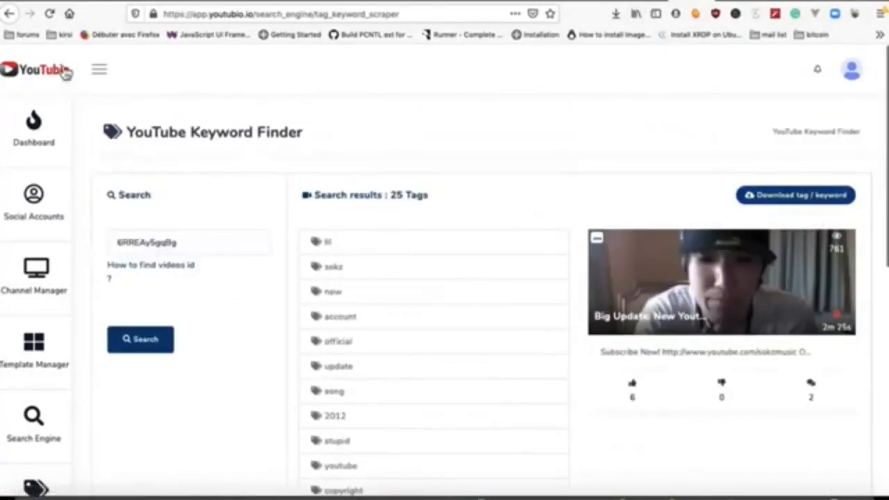
pyautogui.scroll(-5, 80, 333)
pyautogui.scroll(-5, 31, 389)
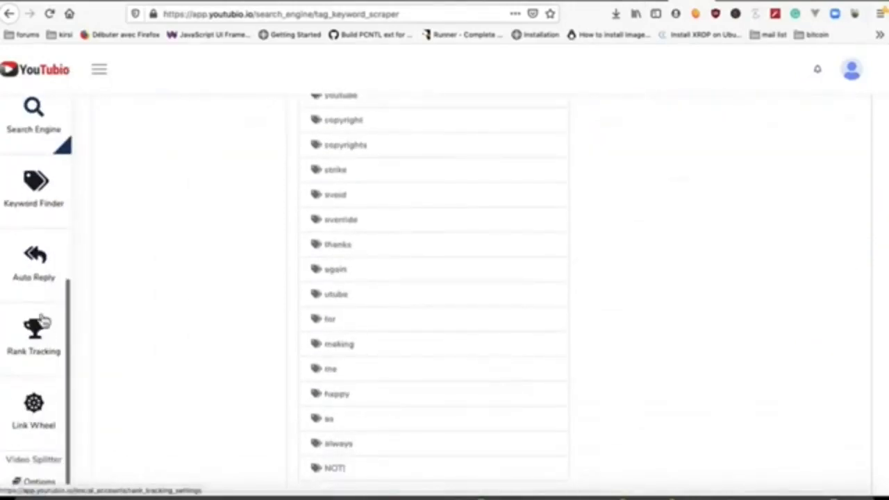
pyautogui.click(39, 274)
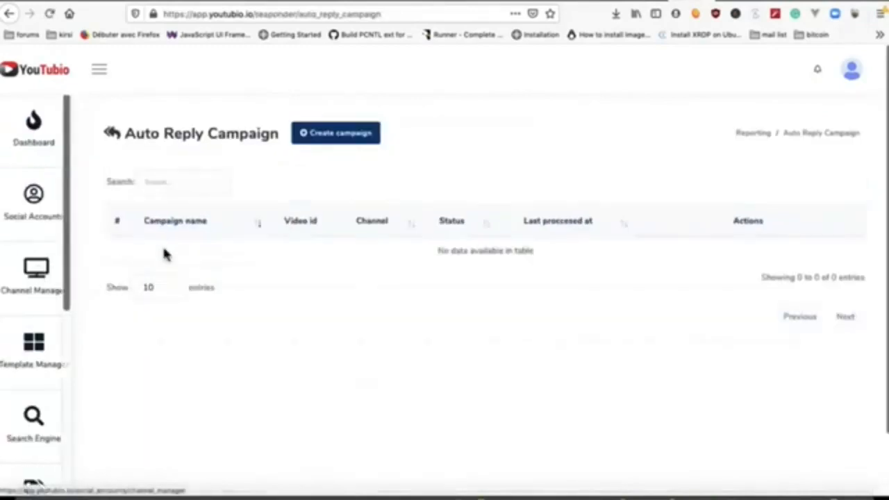
# Step: Create a new auto reply campaign and open the 'test video splitter' video's actions
pyautogui.click(350, 137)
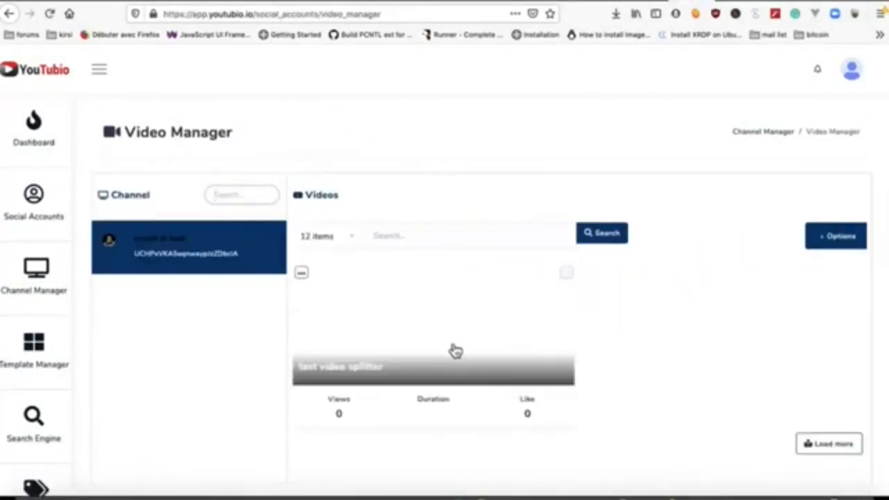
pyautogui.click(302, 274)
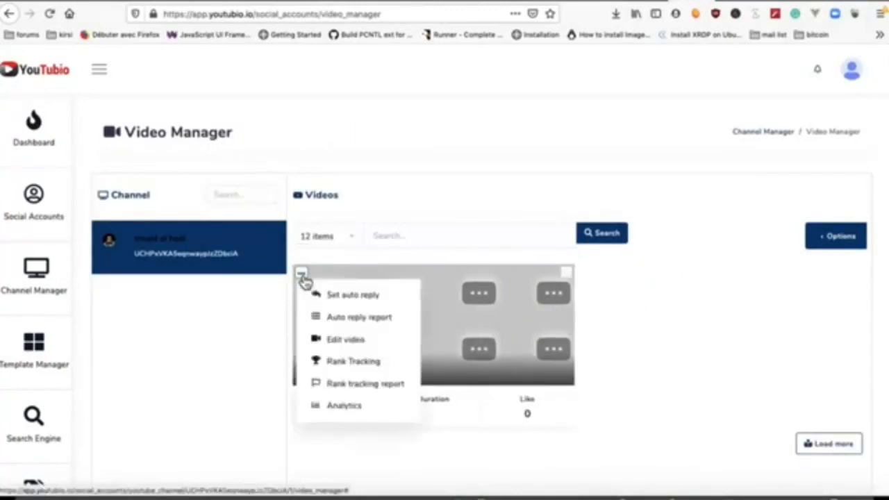
pyautogui.click(343, 304)
pyautogui.click(479, 314)
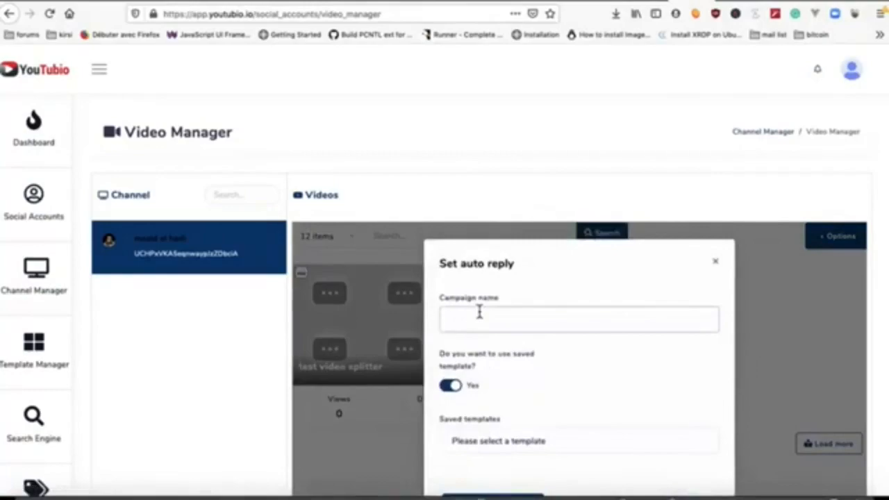
pyautogui.write('ts')
pyautogui.scroll(-2, 532, 356)
pyautogui.click(504, 310)
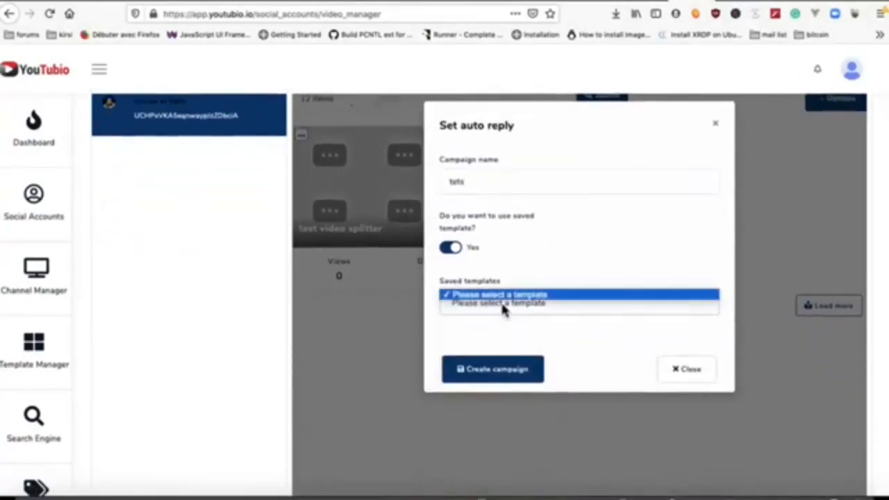
pyautogui.click(503, 308)
pyautogui.click(307, 137)
pyautogui.click(305, 137)
pyautogui.click(340, 231)
pyautogui.click(493, 180)
pyautogui.write('test')
pyautogui.press('Tab')
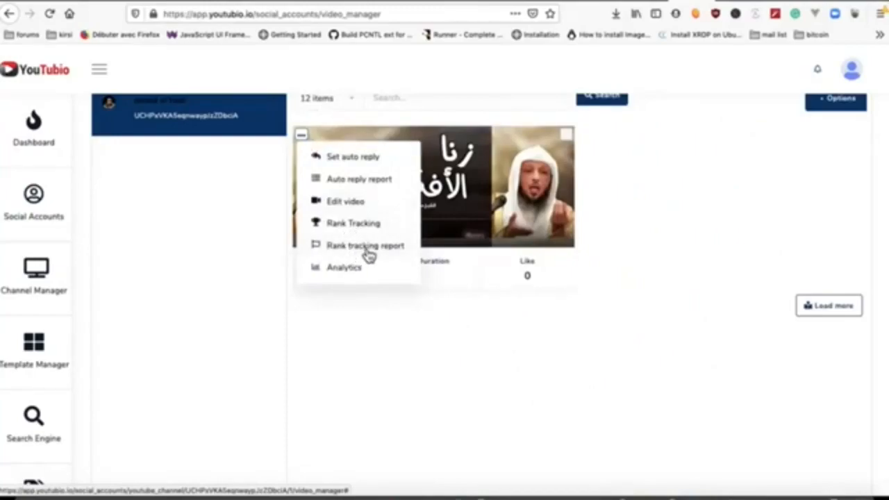
pyautogui.click(366, 253)
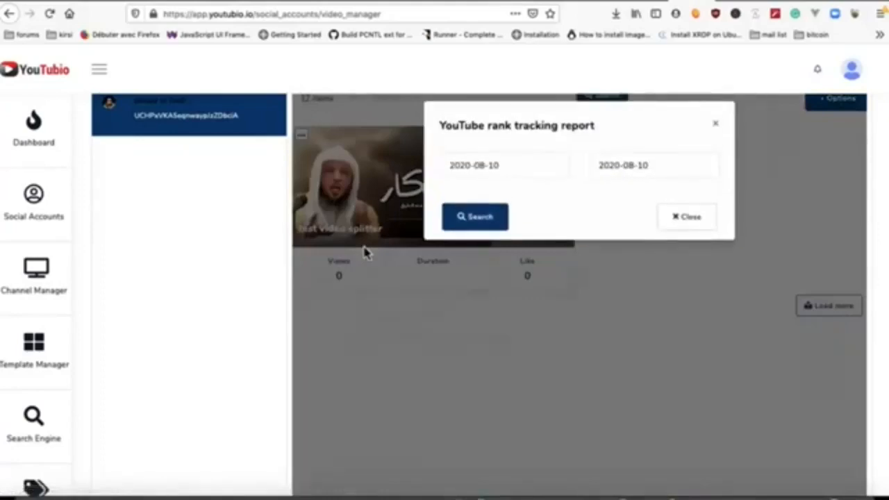
pyautogui.click(479, 217)
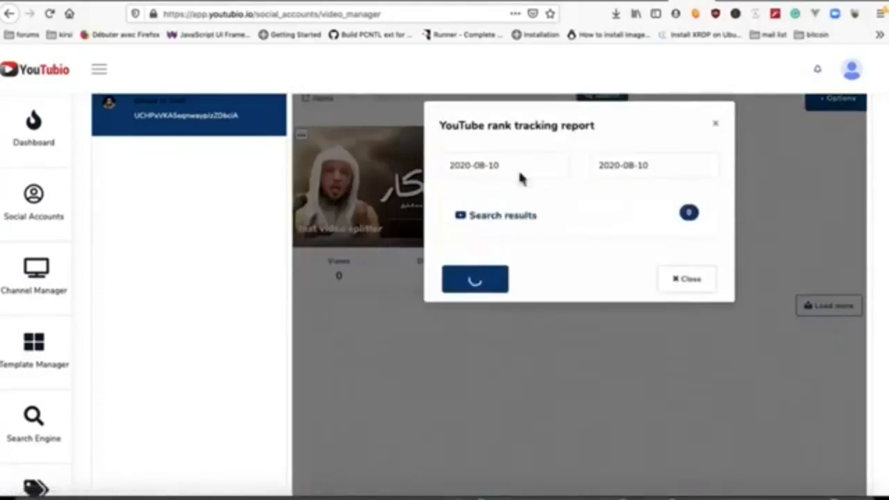
pyautogui.click(675, 282)
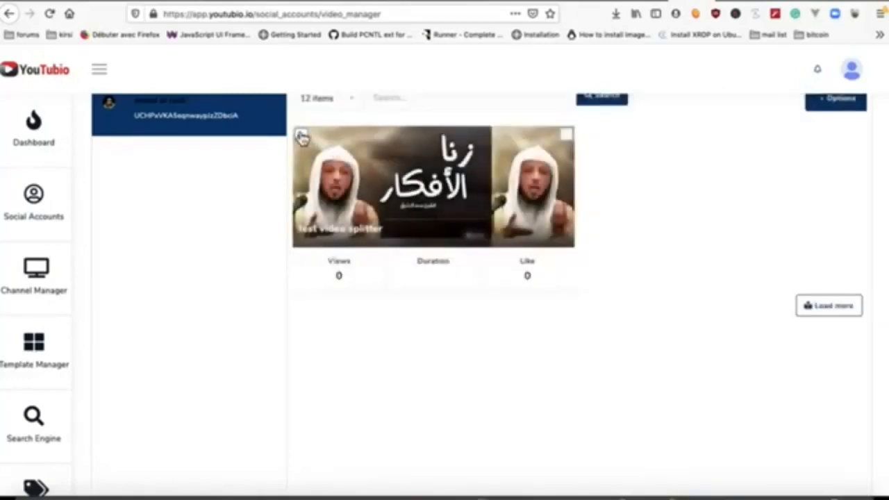
pyautogui.click(302, 137)
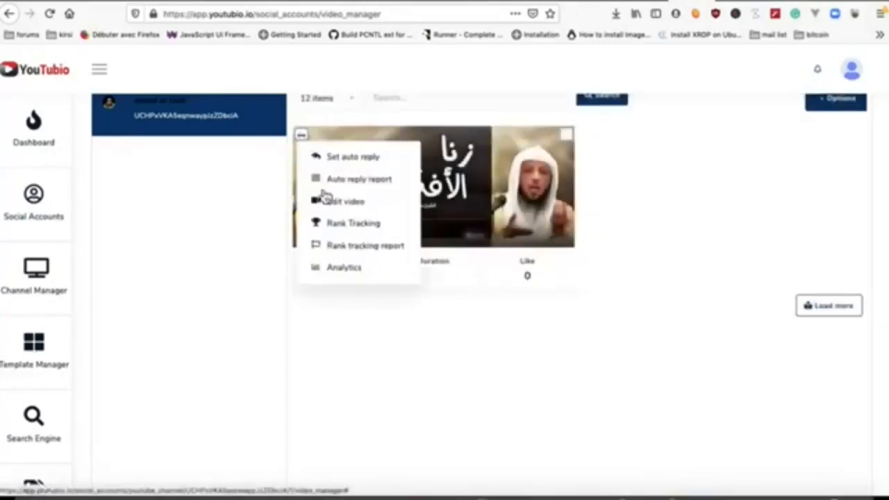
pyautogui.click(344, 271)
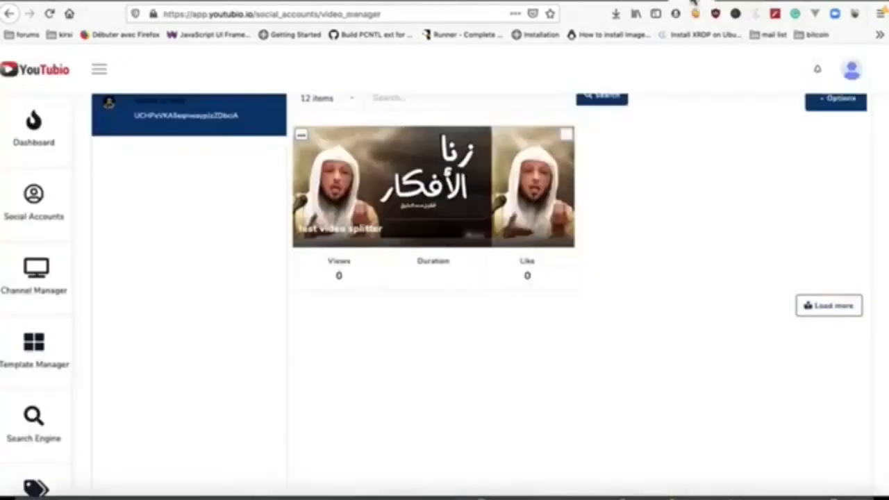
pyautogui.click(301, 136)
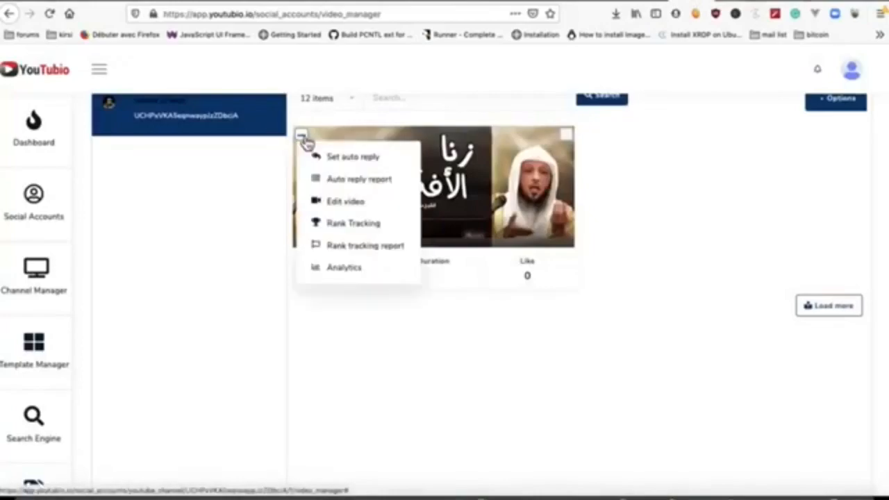
# Step: Open the 'test video splitter' edit window, then close it and scroll the video list
pyautogui.click(345, 202)
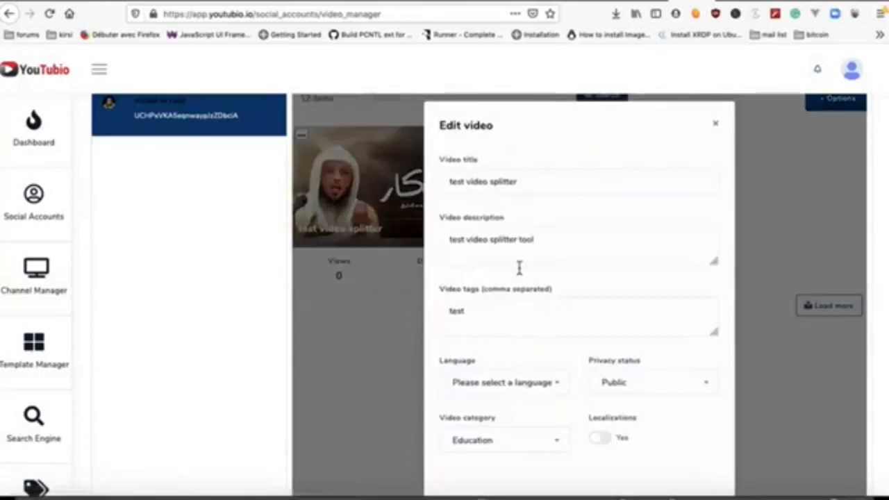
pyautogui.scroll(-2, 517, 257)
pyautogui.scroll(-2, 521, 271)
pyautogui.scroll(5, 524, 274)
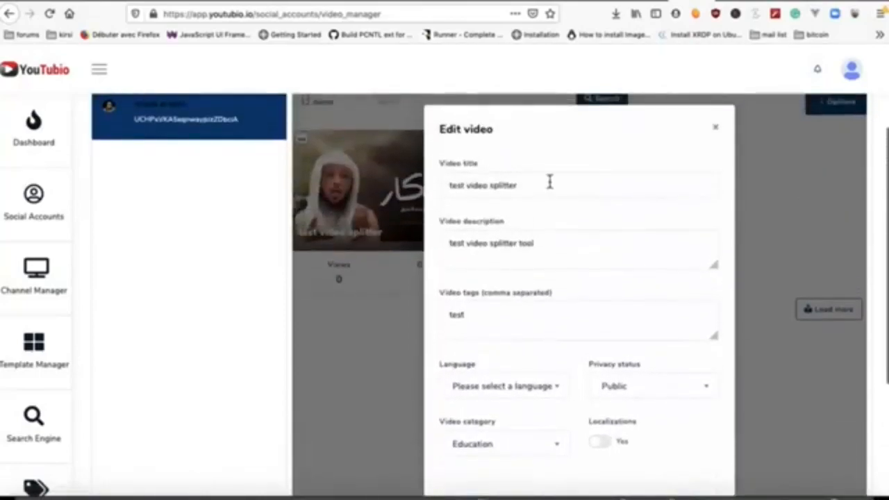
pyautogui.click(715, 128)
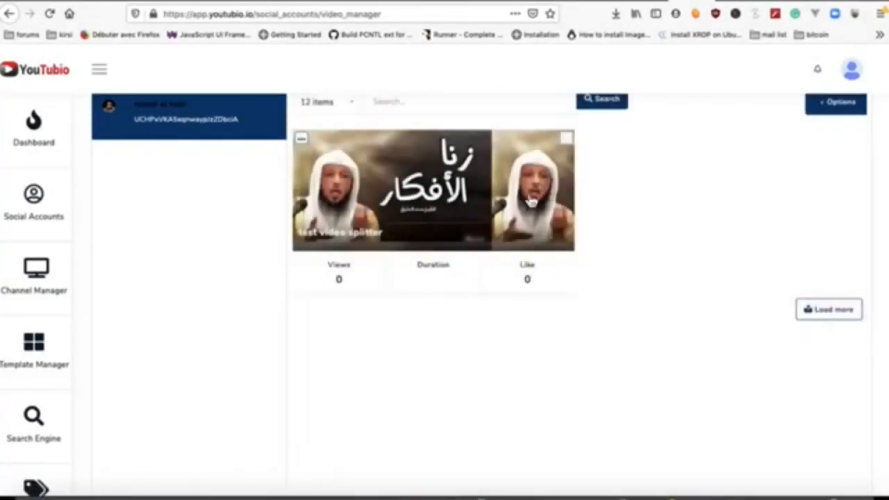
pyautogui.scroll(-3, 355, 306)
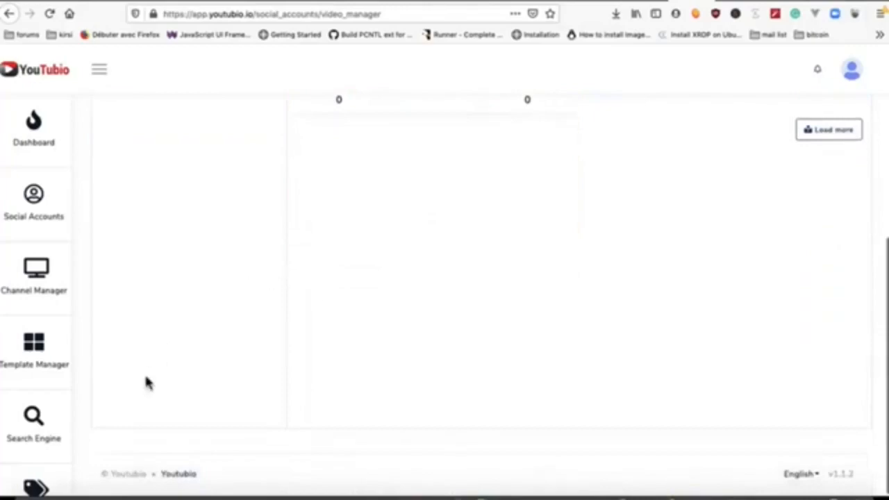
pyautogui.scroll(4, 146, 382)
pyautogui.scroll(-5, 52, 375)
pyautogui.scroll(-2, 51, 375)
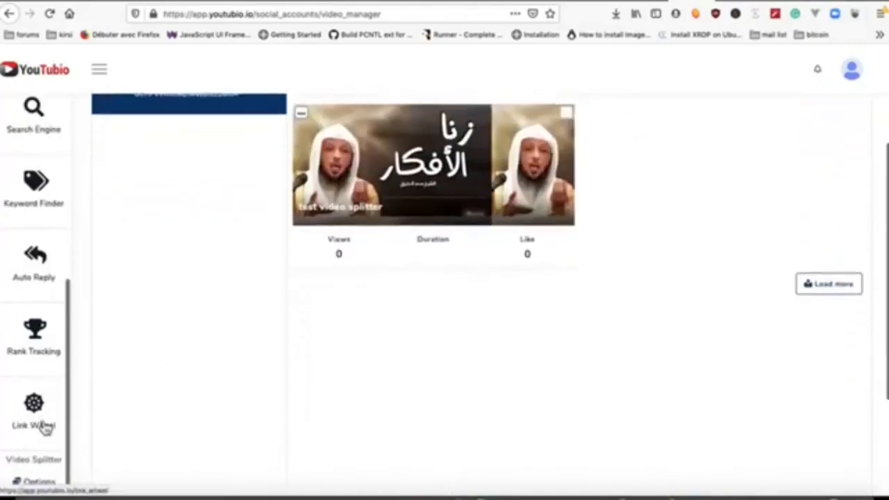
pyautogui.click(44, 426)
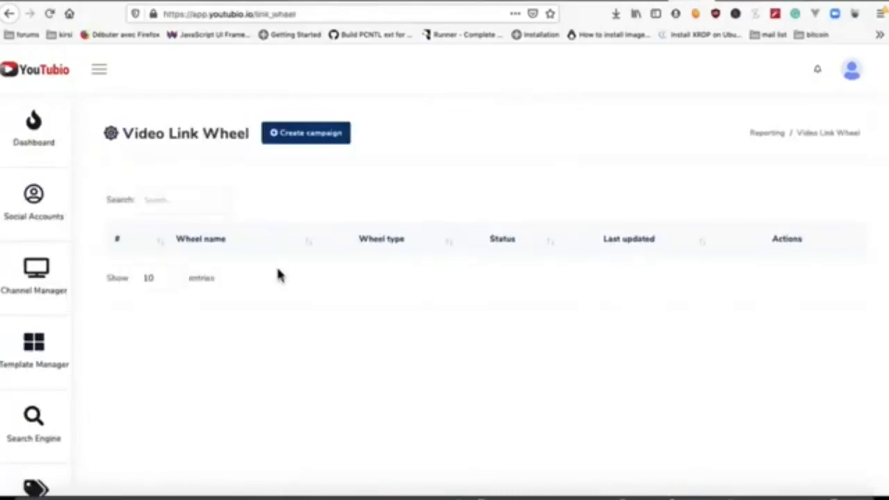
pyautogui.scroll(-2, 278, 271)
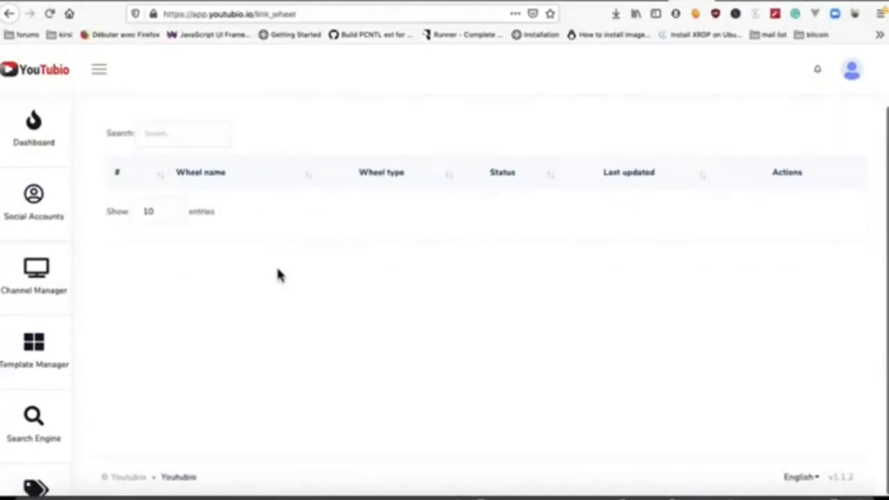
pyautogui.scroll(2, 299, 227)
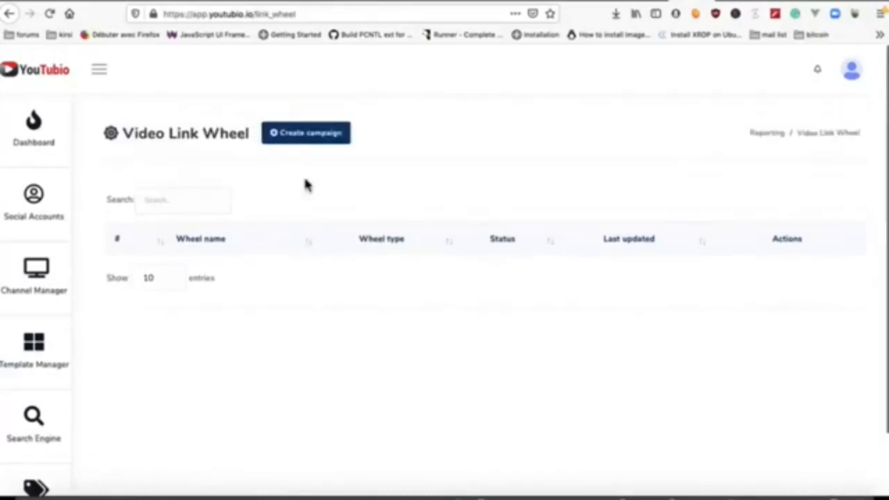
pyautogui.click(327, 137)
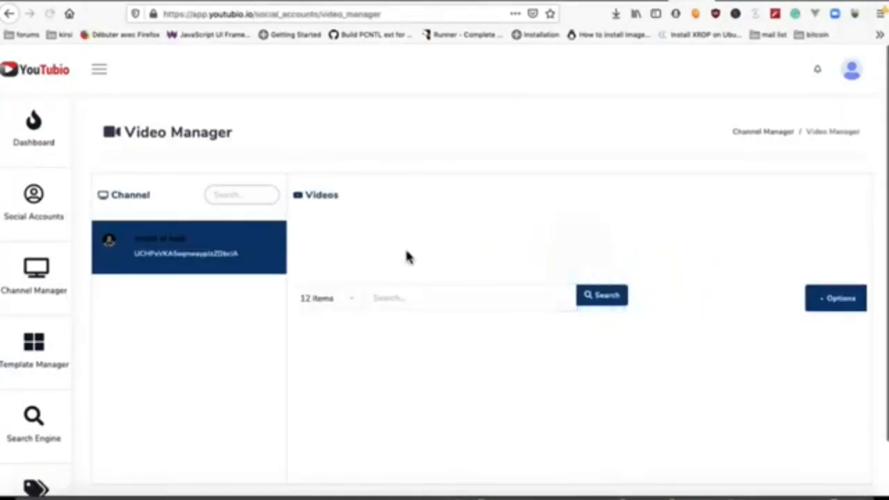
pyautogui.scroll(-1, 452, 268)
pyautogui.scroll(-3, 452, 274)
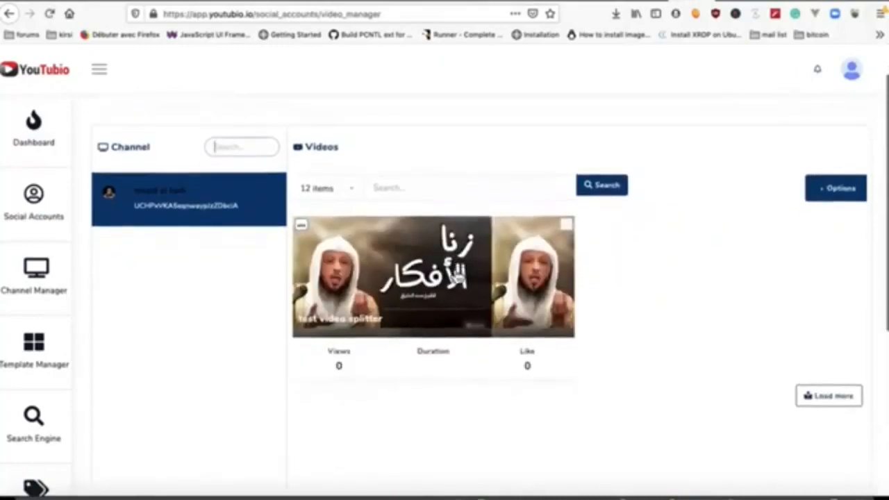
pyautogui.scroll(4, 457, 276)
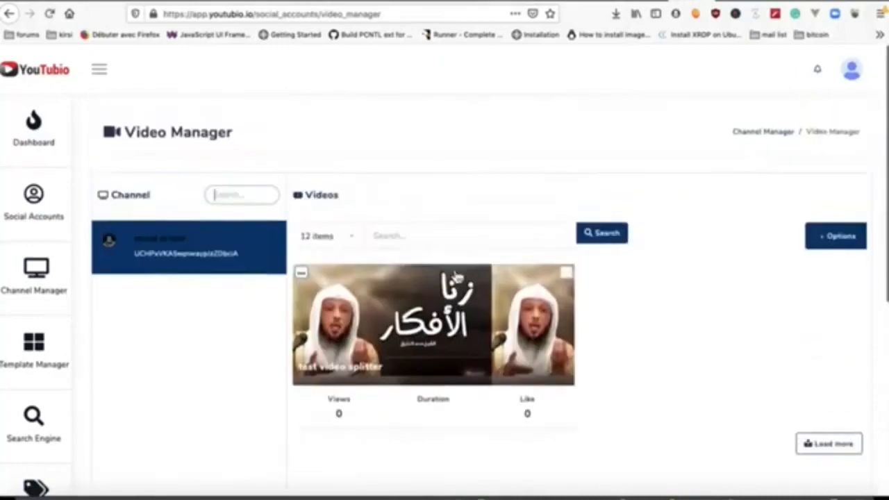
# Step: Open Profile from the avatar menu and review the Edit profile form's name, address, image and time zone fields
pyautogui.click(853, 76)
pyautogui.click(793, 145)
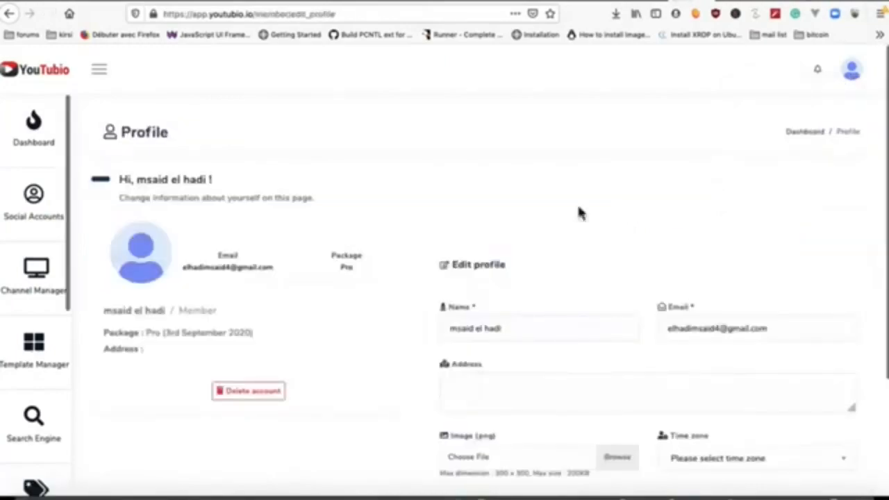
pyautogui.scroll(-1, 476, 260)
pyautogui.scroll(-3, 476, 260)
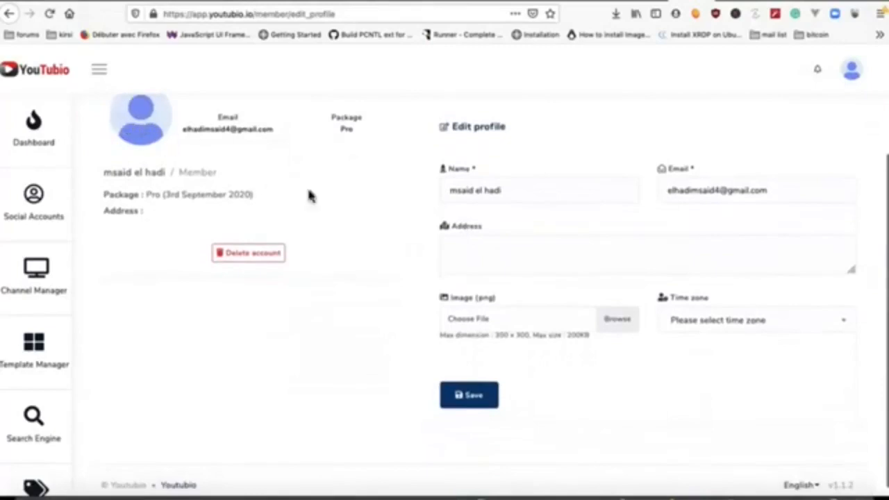
pyautogui.scroll(-1, 386, 260)
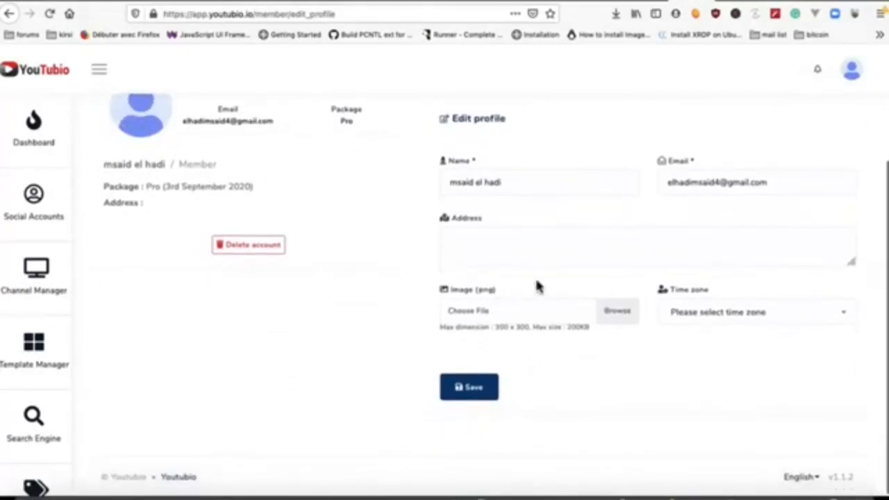
pyautogui.scroll(3, 552, 305)
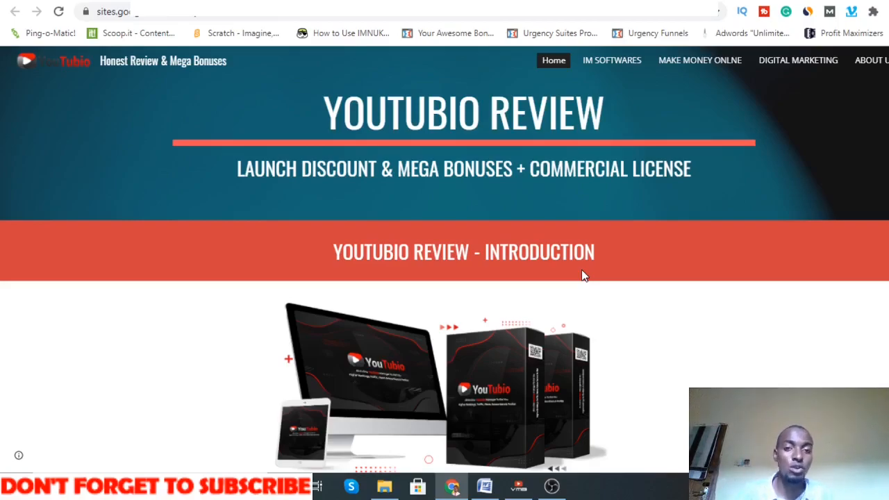
# Step: Scroll the YouTubio Review page through Price and Evaluation ($37 front end, Pro, Agency, Reseller upsells)
pyautogui.scroll(-15, 467, 291)
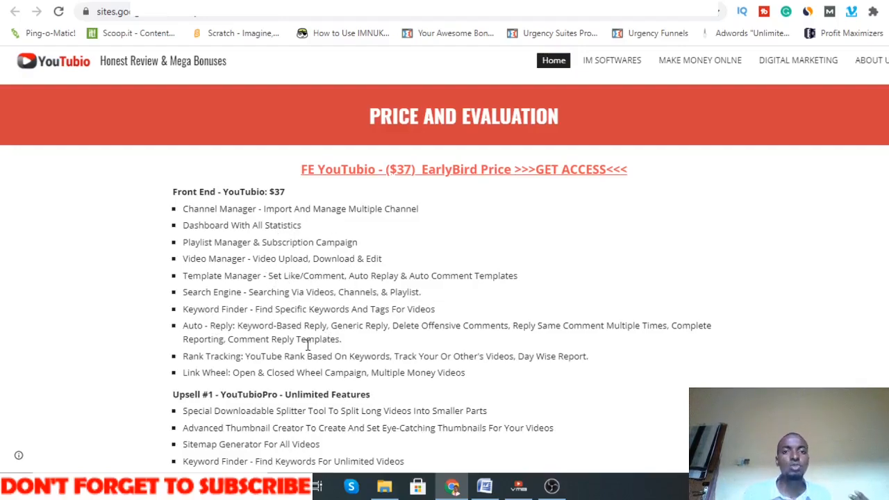
pyautogui.scroll(-2, 305, 297)
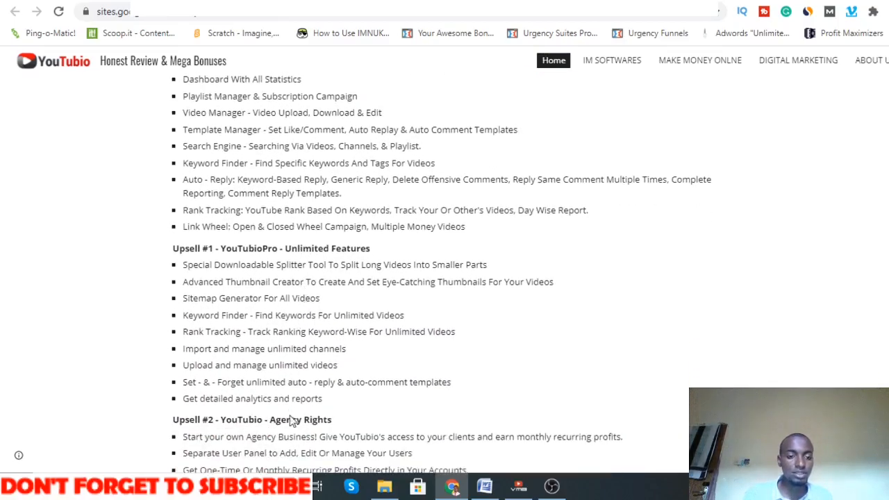
pyautogui.scroll(-5, 290, 415)
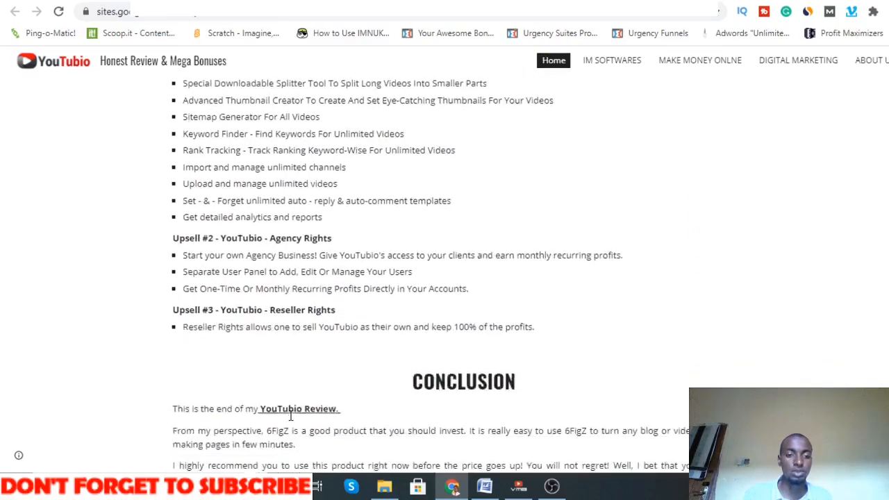
pyautogui.scroll(-5, 291, 417)
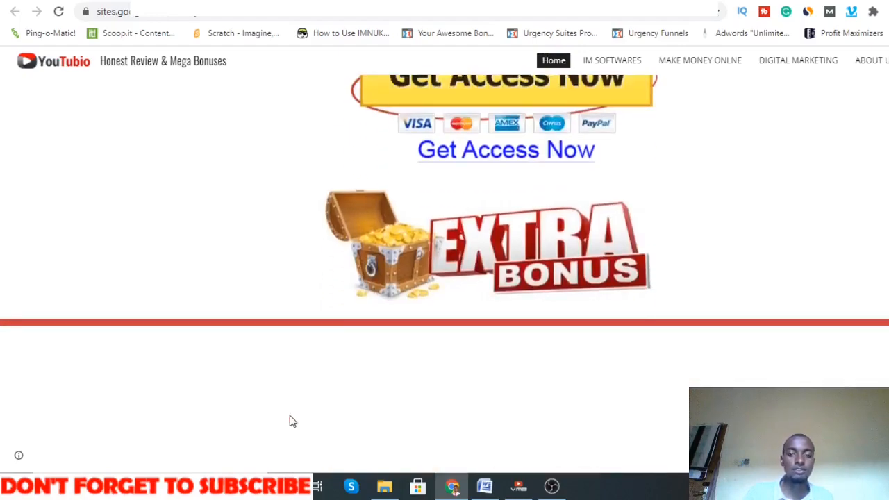
pyautogui.scroll(-2, 291, 421)
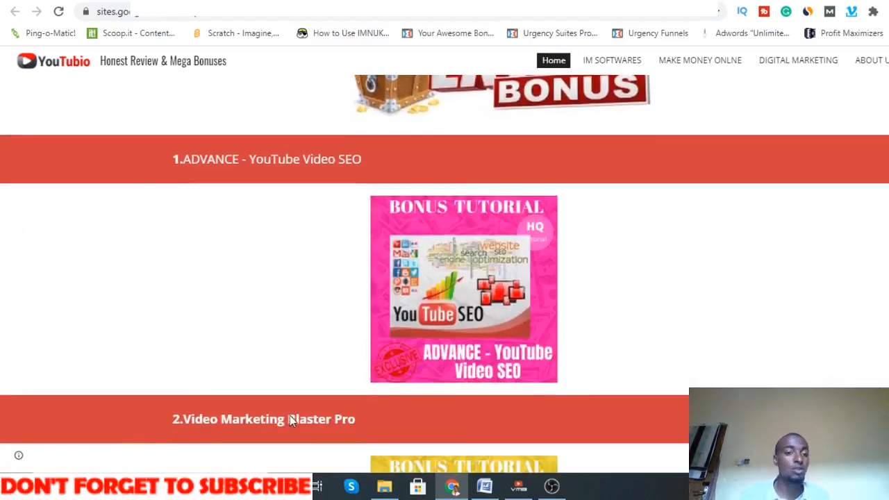
pyautogui.click(452, 33)
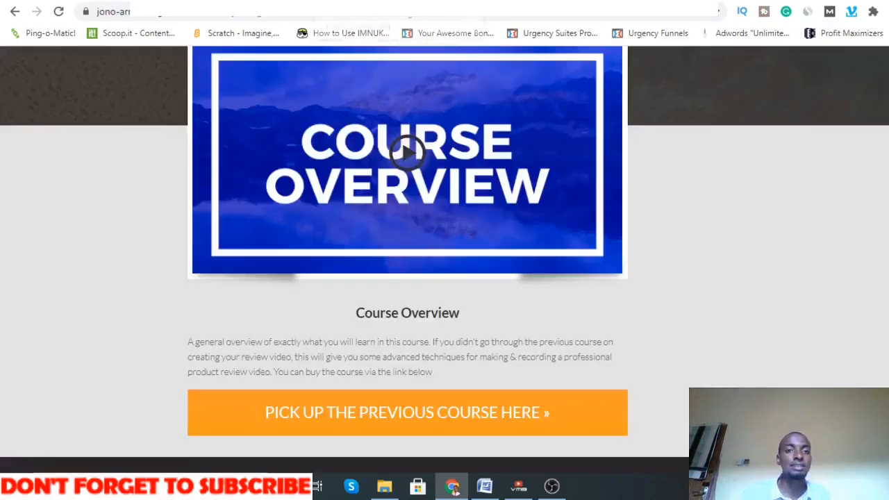
pyautogui.click(347, 2)
pyautogui.scroll(-3, 419, 289)
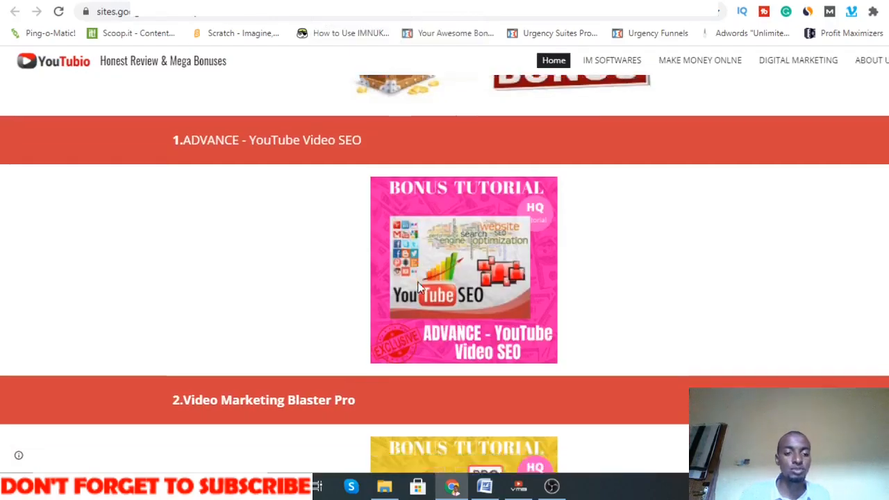
pyautogui.scroll(-3, 419, 288)
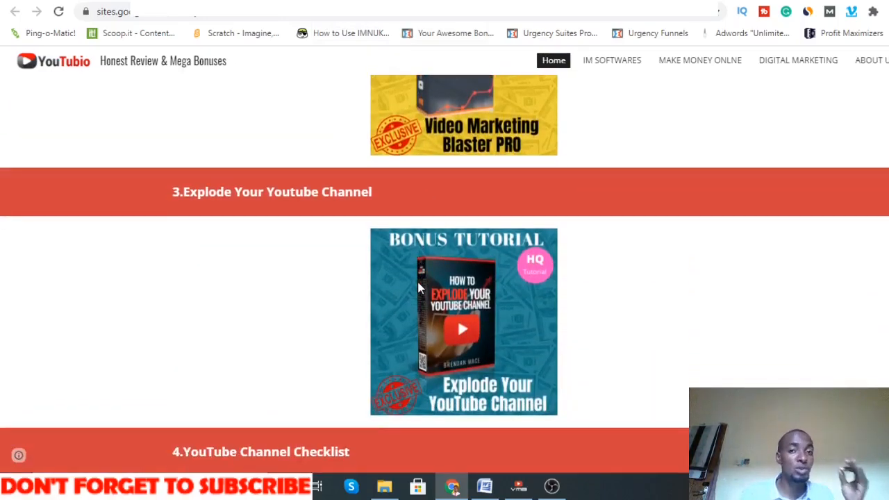
pyautogui.scroll(-3, 419, 288)
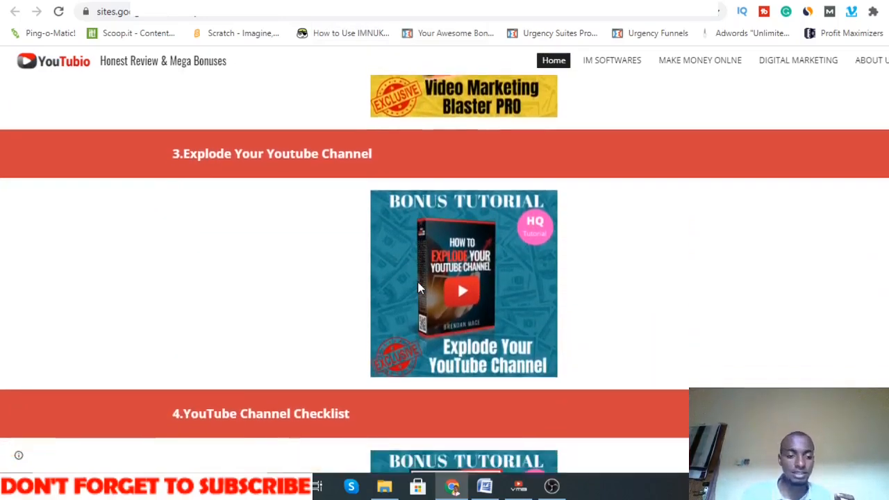
pyautogui.scroll(-1, 419, 288)
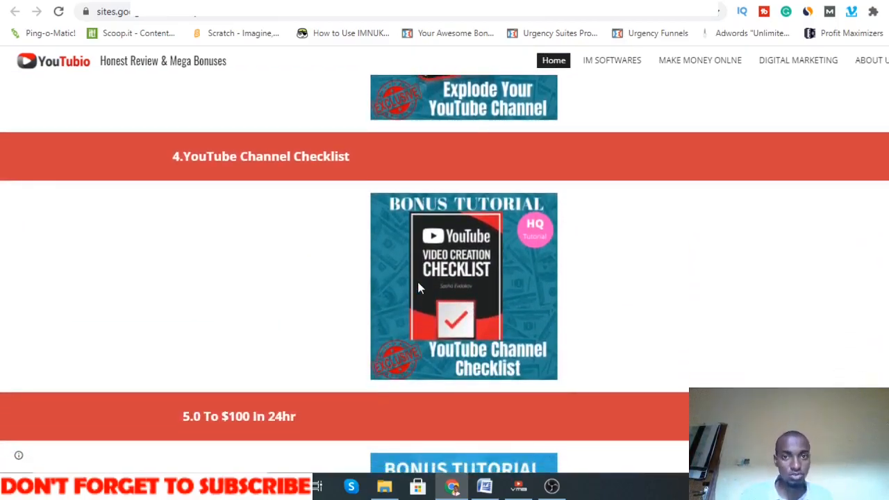
pyautogui.scroll(-1, 417, 285)
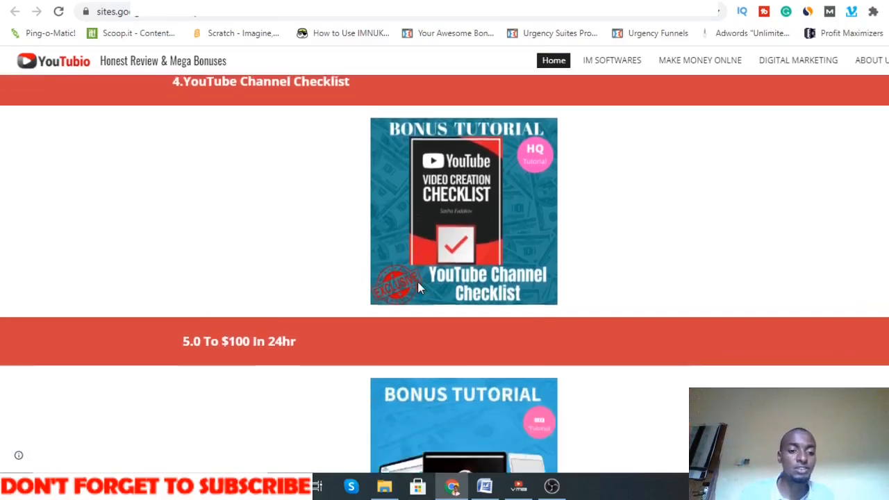
pyautogui.scroll(-2, 418, 285)
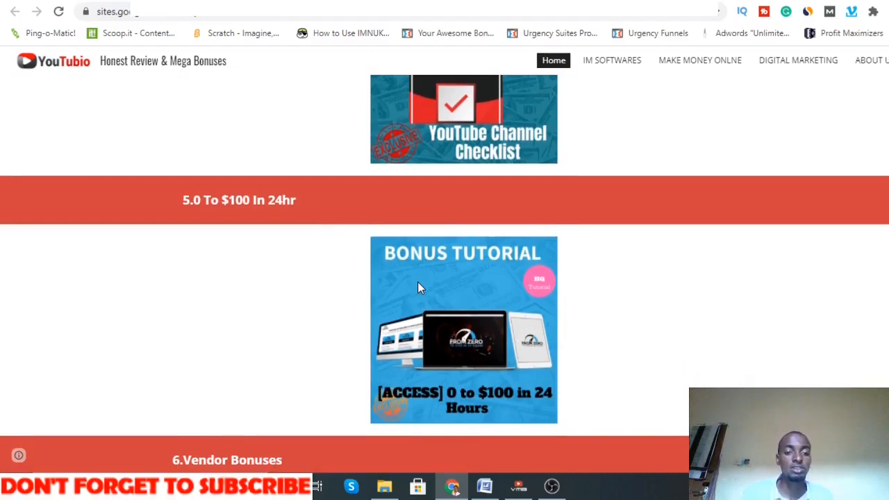
pyautogui.scroll(-5, 418, 288)
pyautogui.scroll(-3, 417, 288)
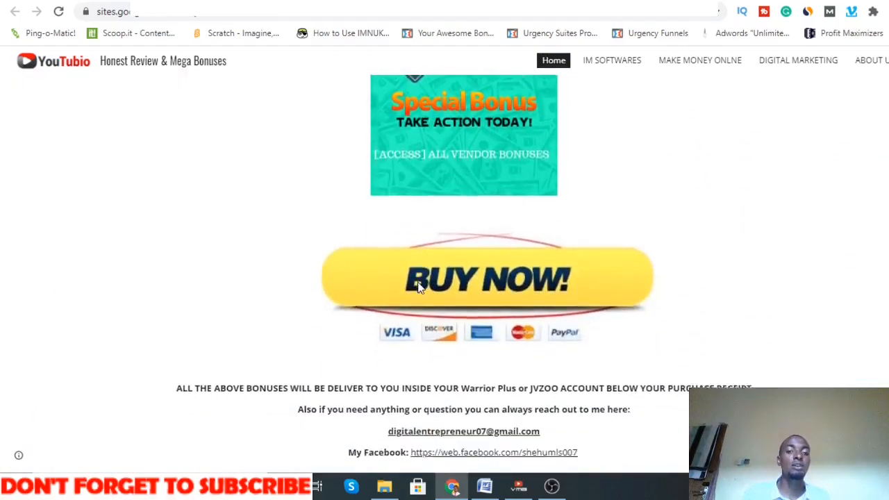
pyautogui.scroll(4, 418, 288)
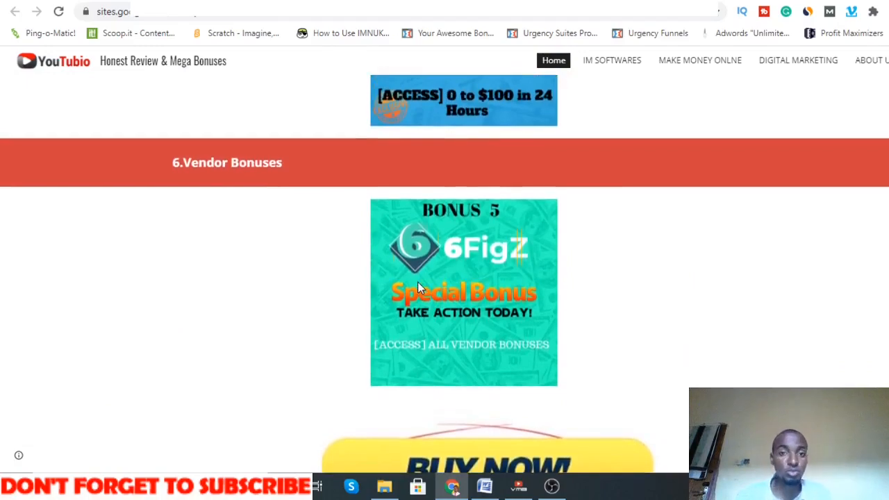
pyautogui.scroll(-3, 417, 285)
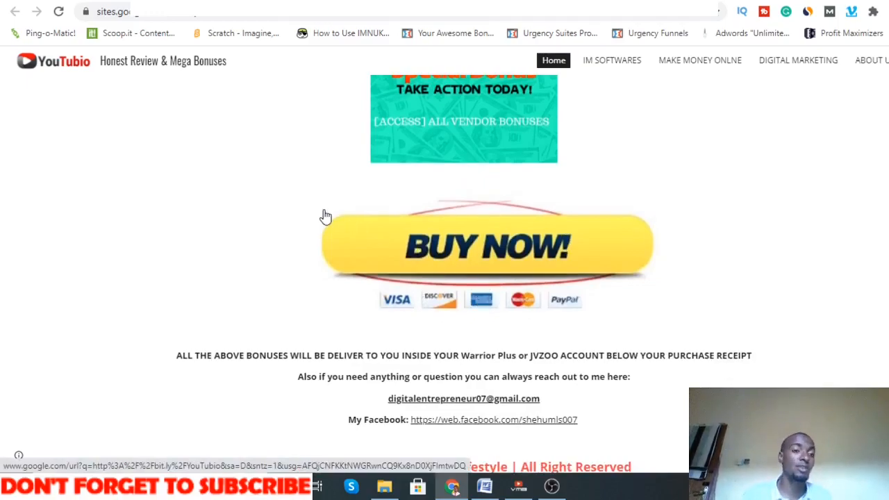
pyautogui.scroll(15, 323, 216)
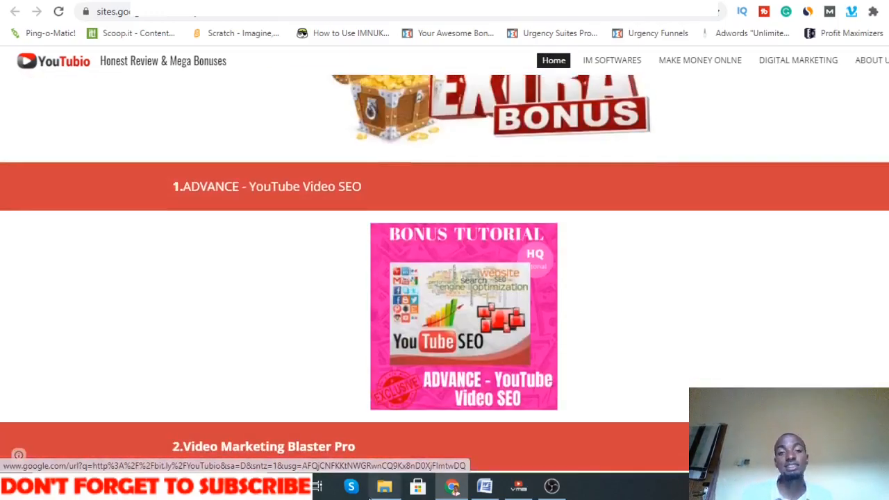
pyautogui.moveTo(384, 486)
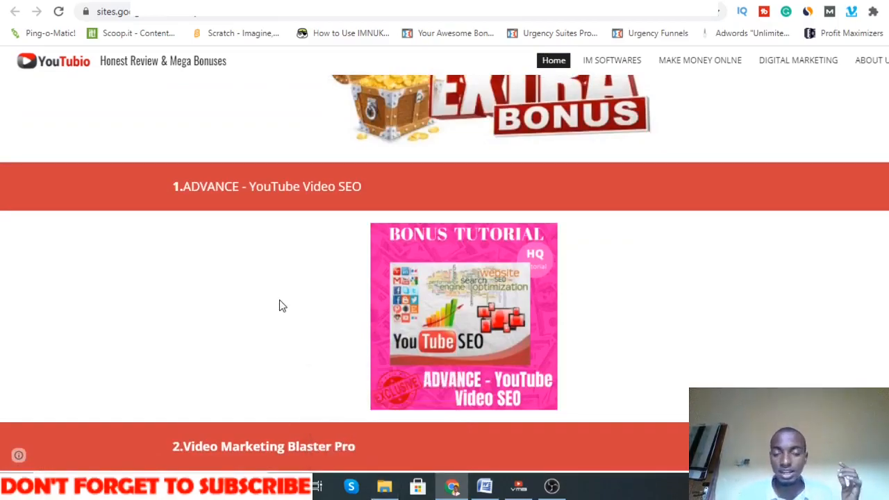
pyautogui.scroll(10, 280, 306)
pyautogui.scroll(8, 280, 305)
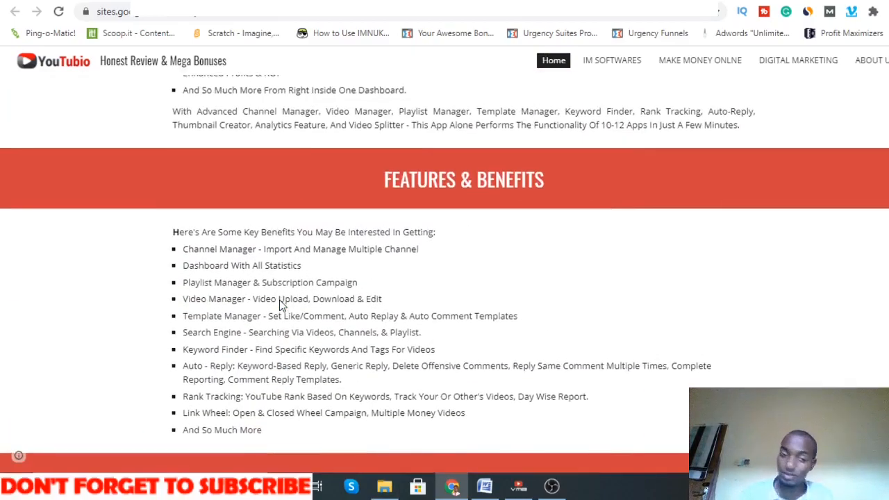